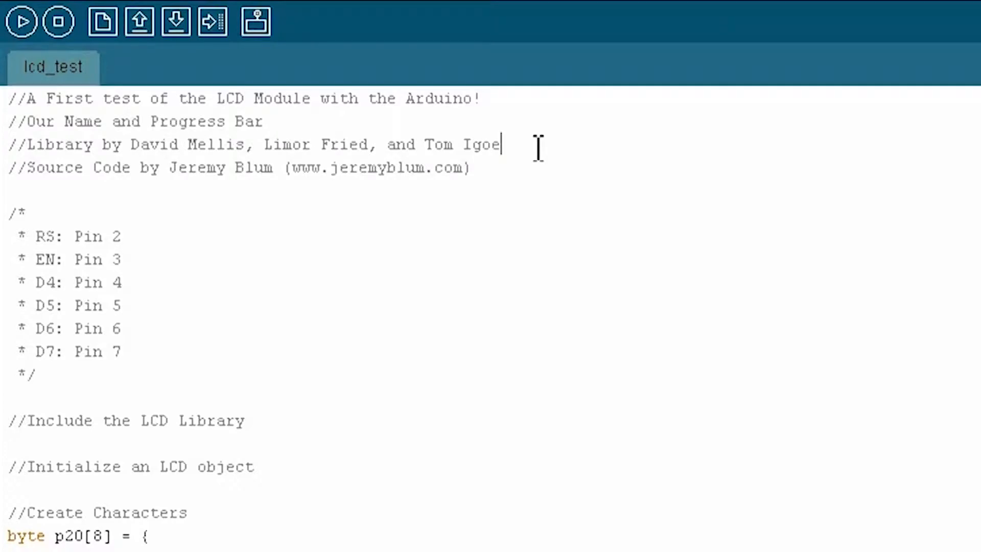
Review the library authors' credit comment and the LCD pin assignment list
left_click_drag(502, 144, 137, 147)
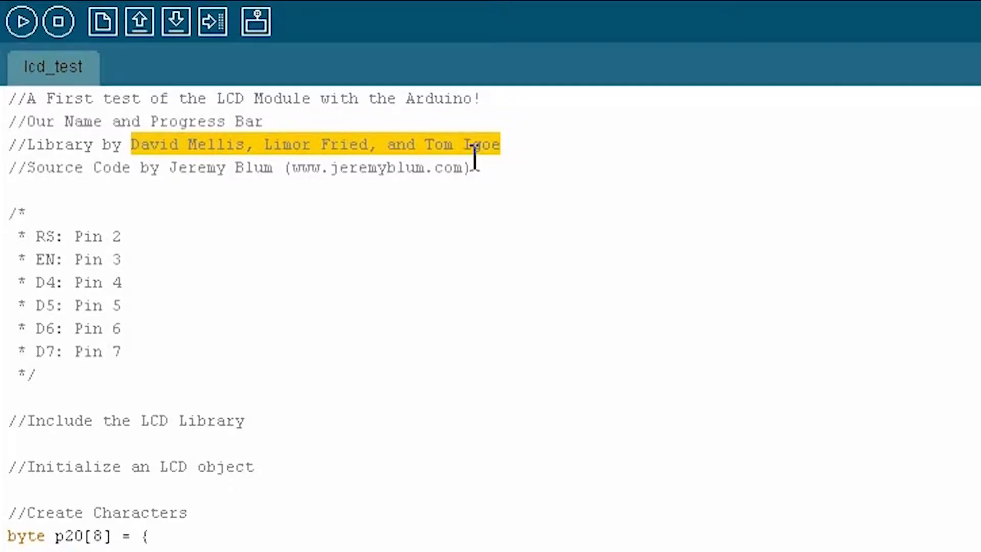
left_click(519, 149)
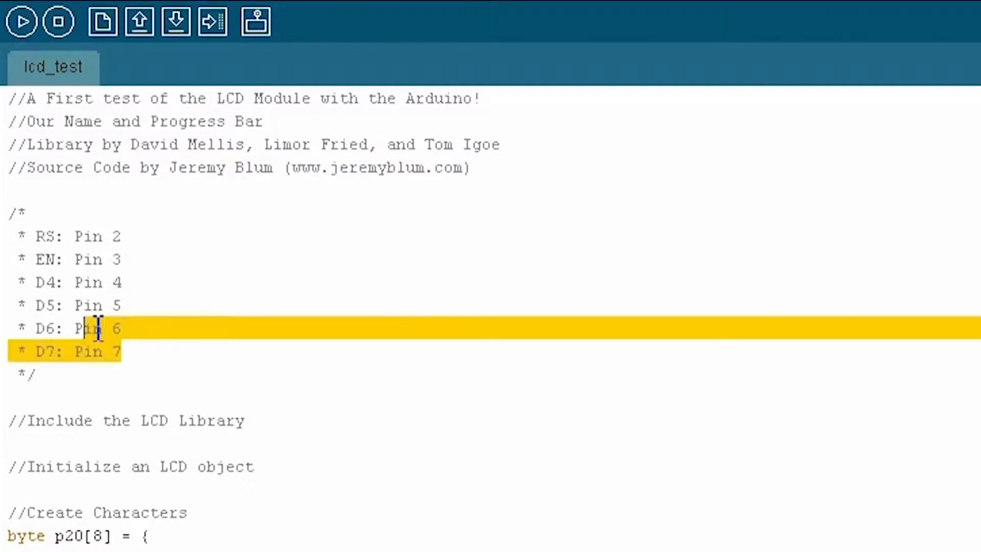
left_click_drag(123, 351, 7, 237)
left_click(195, 356)
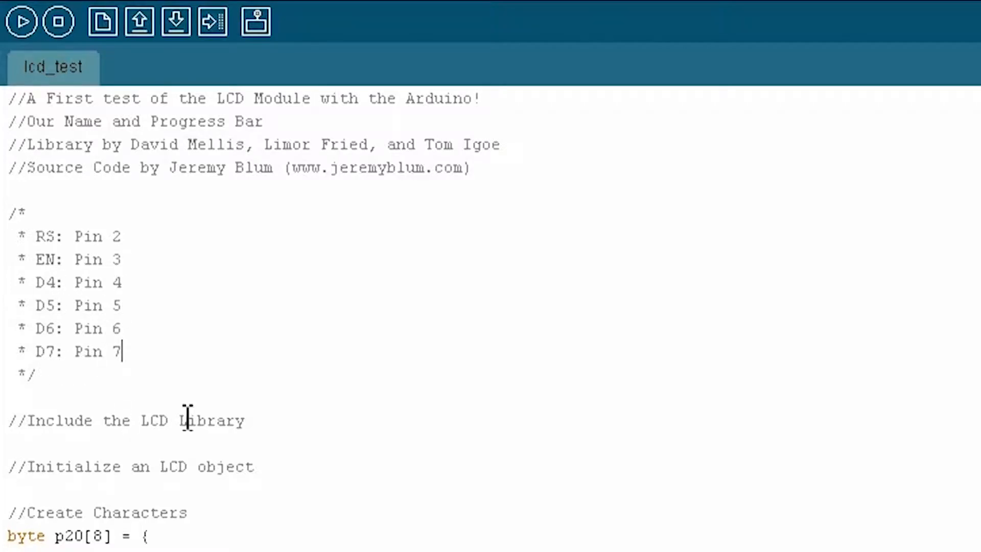
Add #include <LiquidCrystal.h> and LiquidCrystal lcd(2,3,4,5,6,7); under the comments
key("Return")
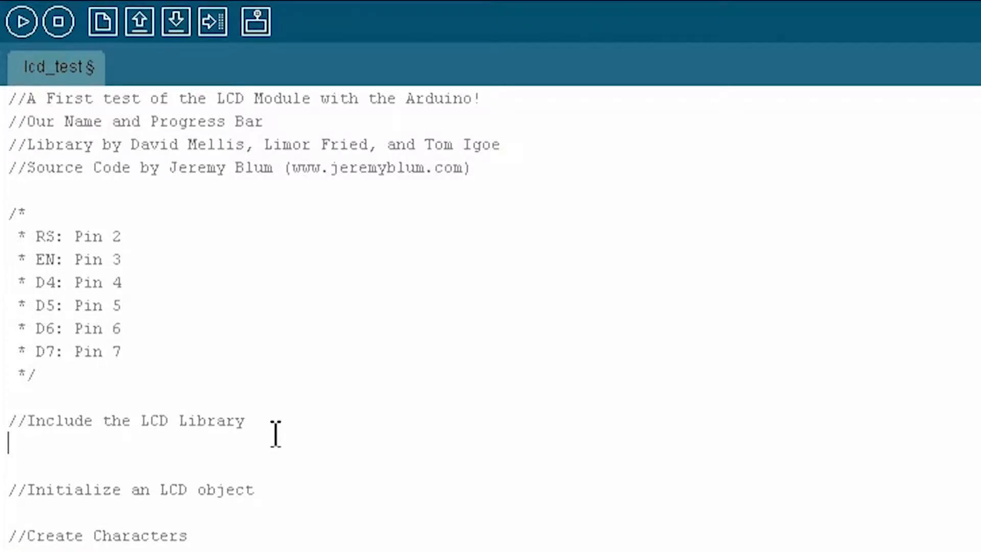
type("#include <Li")
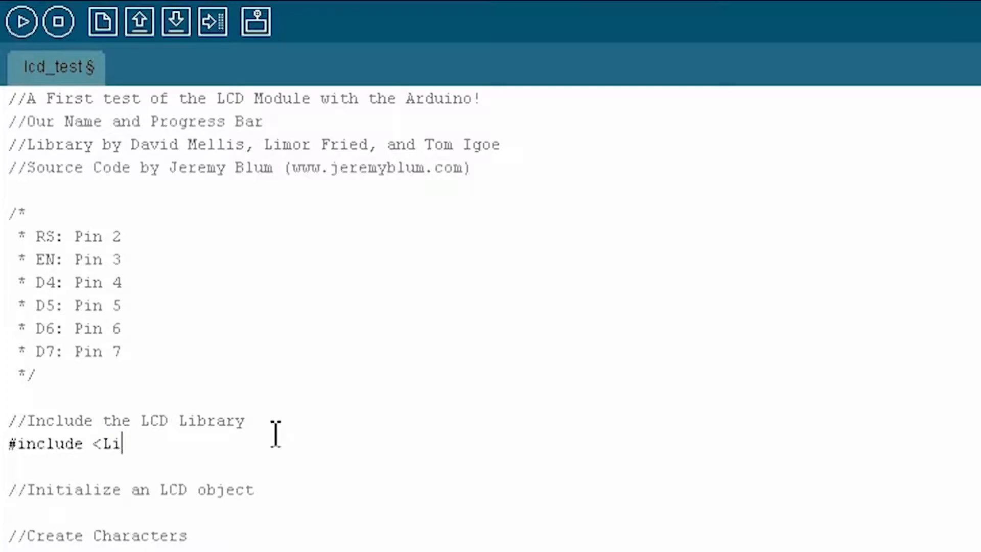
type("quidCrystal.h>")
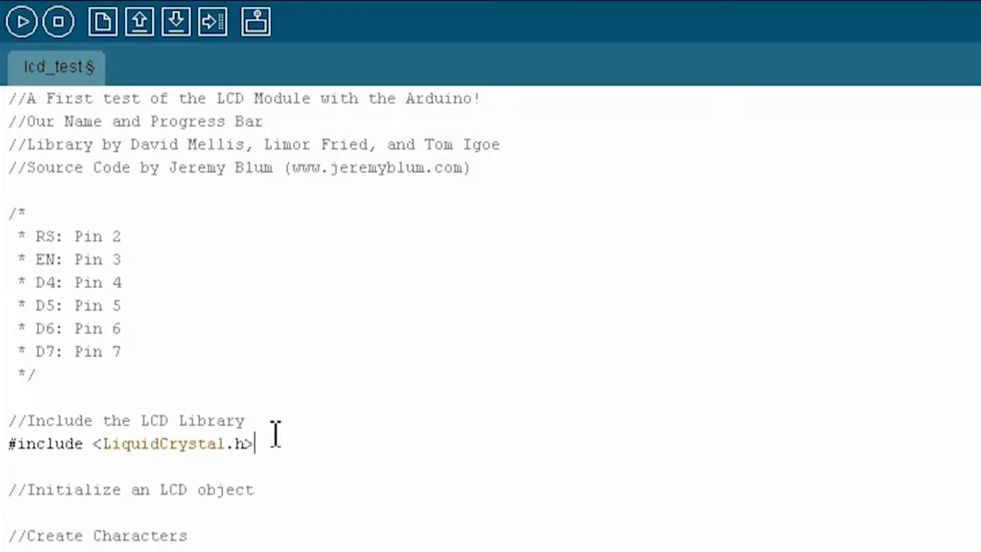
key("Return")
key("BackSpace")
key("Return")
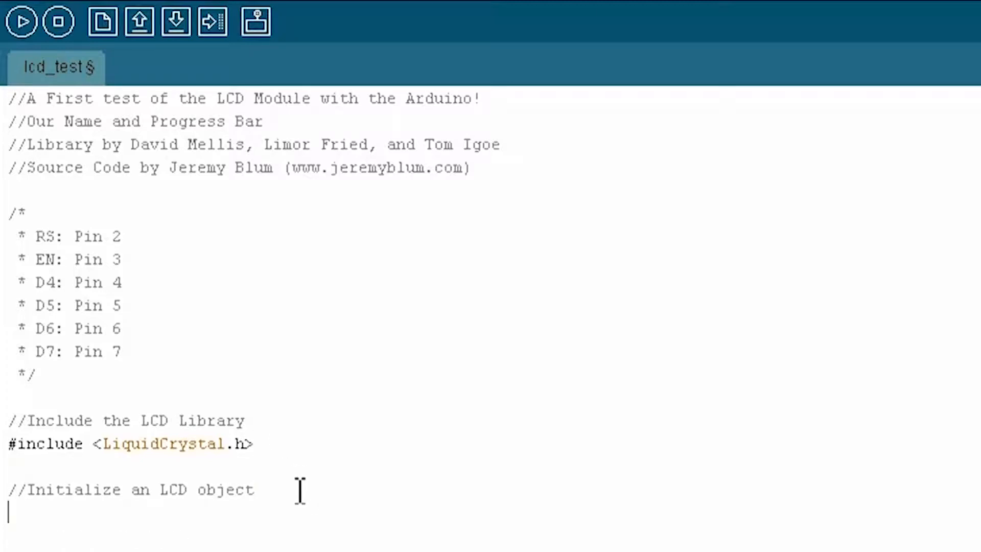
type("LiquidCr")
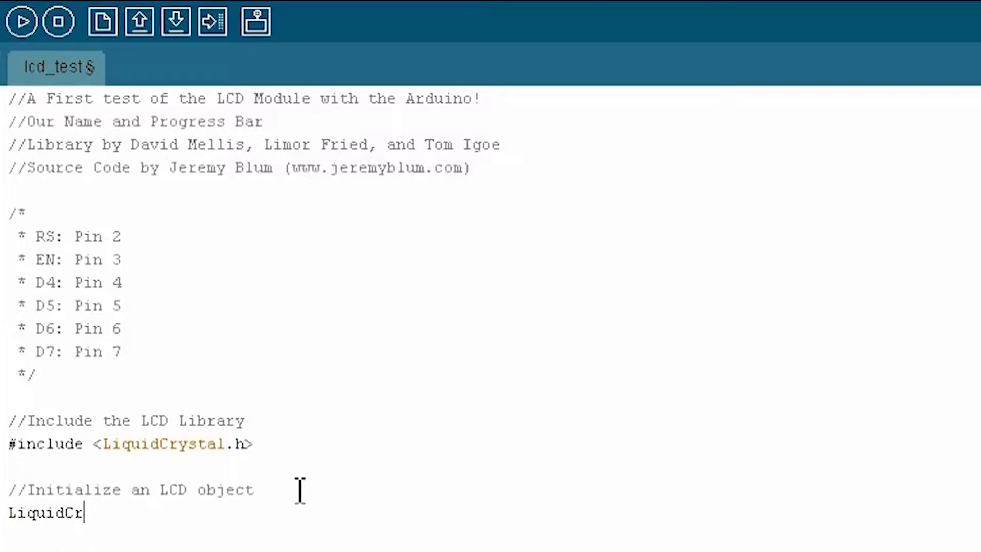
type("ystal l")
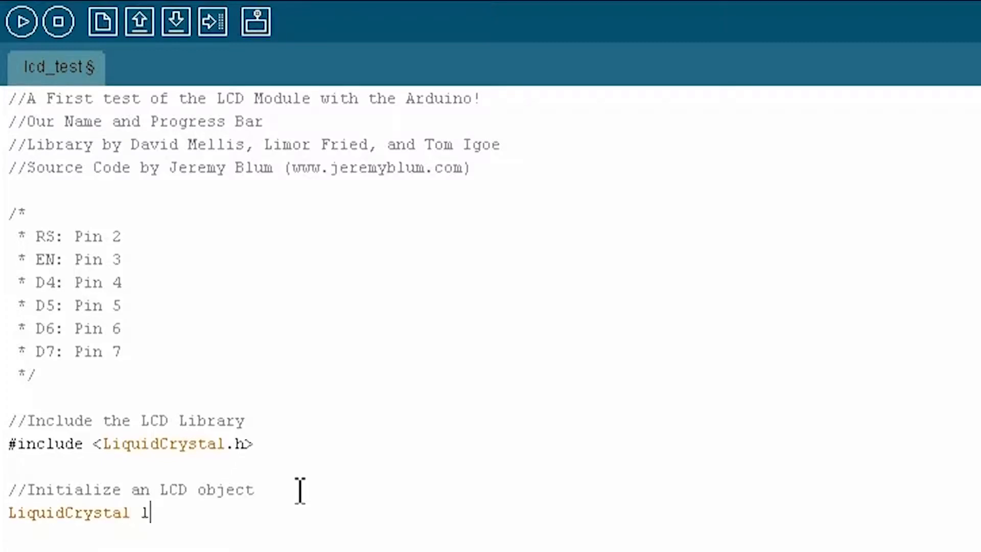
type("cd(")
type("2,")
type("3,4,5,")
type("6,")
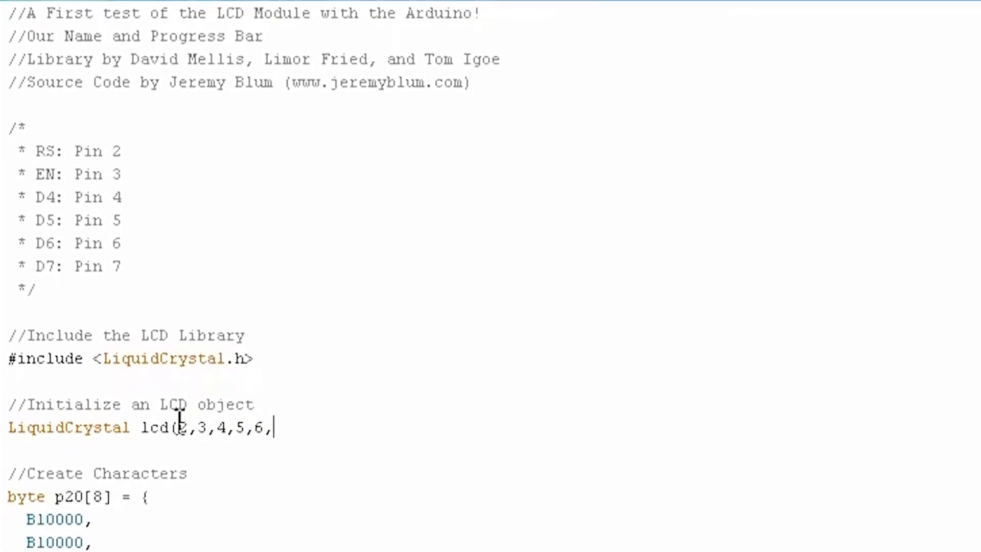
type("7);")
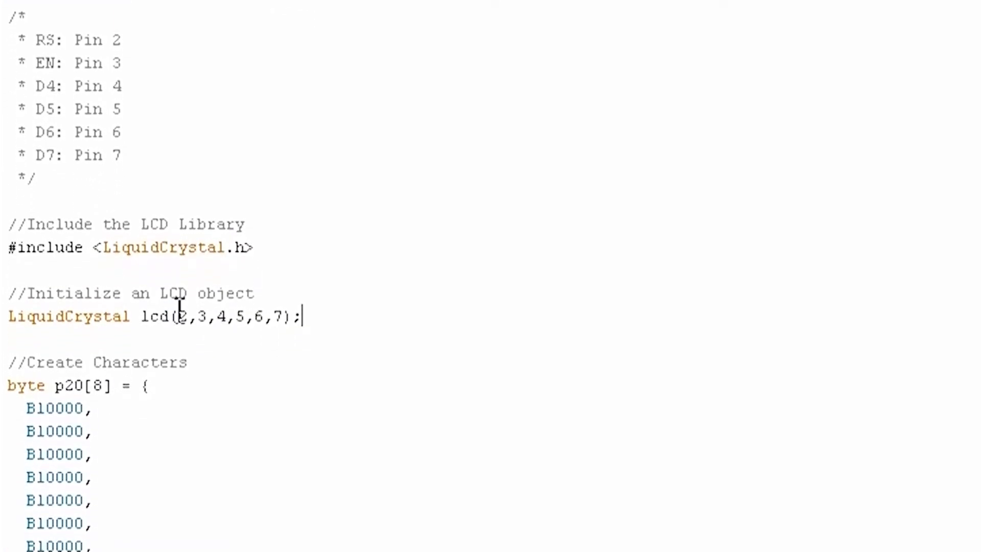
left_click(230, 304)
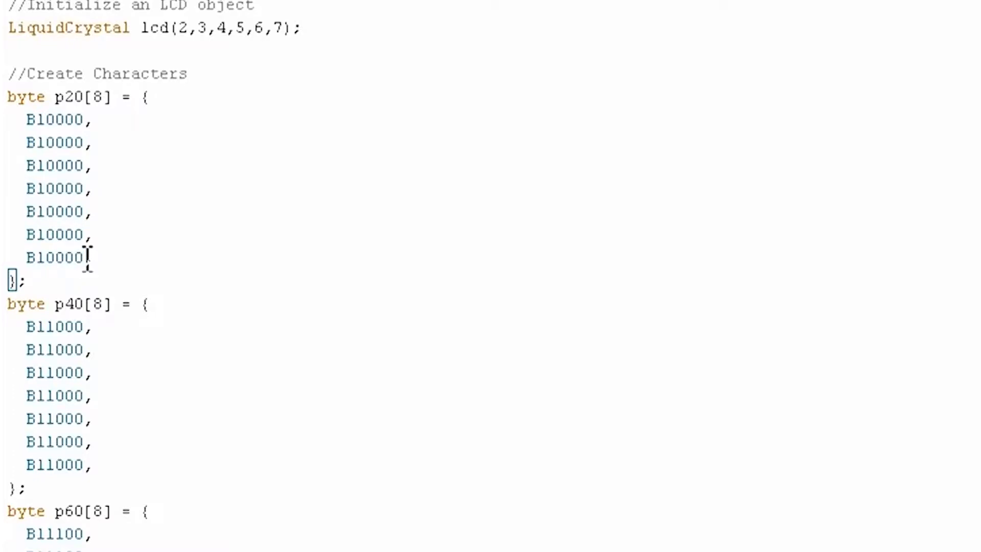
left_click(40, 118)
mouse_move(38, 327)
left_mouse_down()
mouse_move(81, 327)
mouse_move(38, 327)
left_mouse_up()
left_click(29, 327)
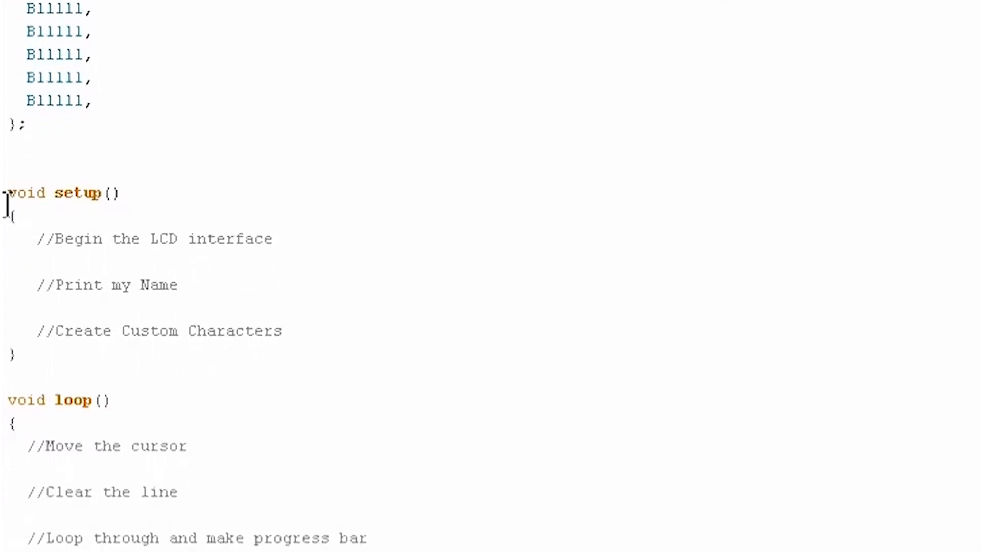
Add lcd.begin(16,2) and lcd.print("Jeremy's Display") in setup() with the Create Custom Characters comment
key("Return")
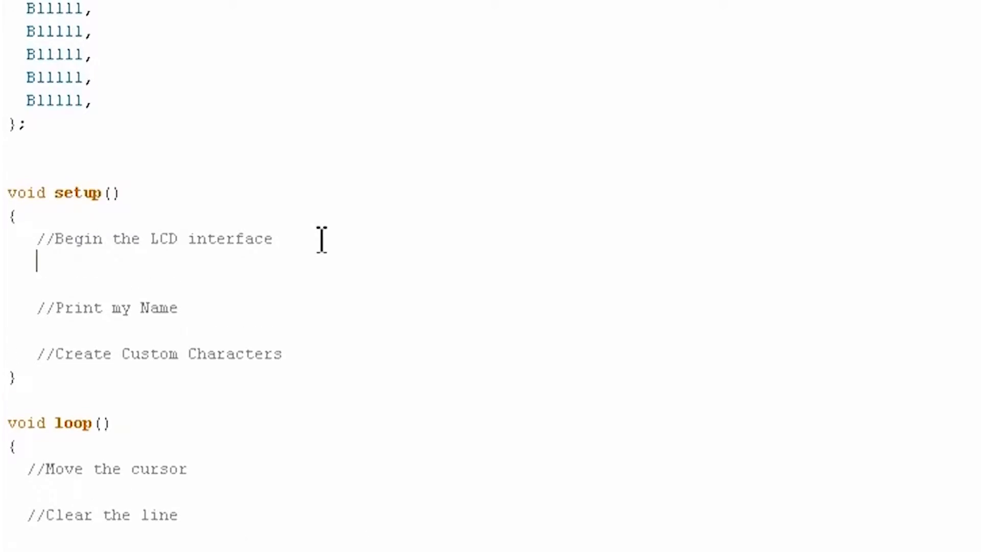
type("lcd.")
type("begin")
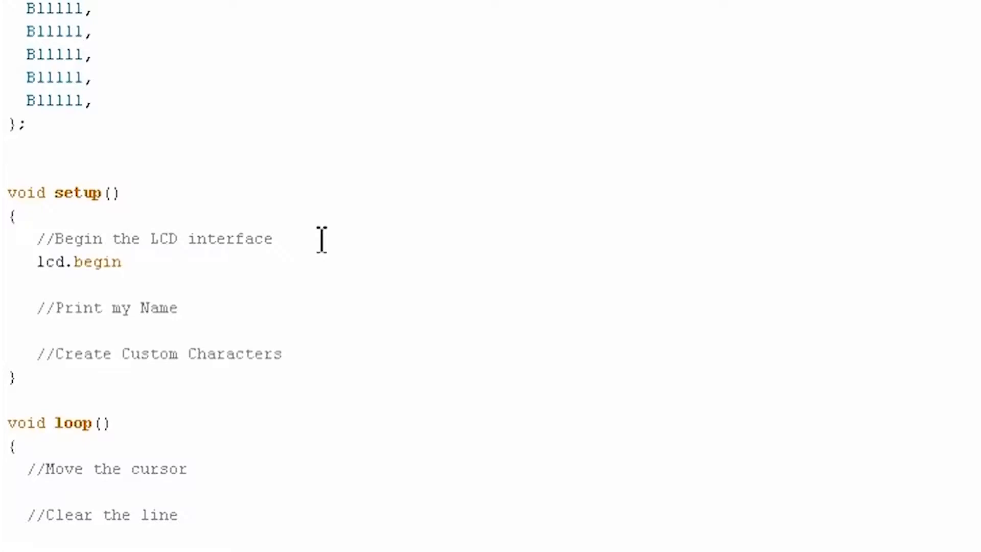
type("(16,")
type("2)")
left_click(217, 308)
key("Return")
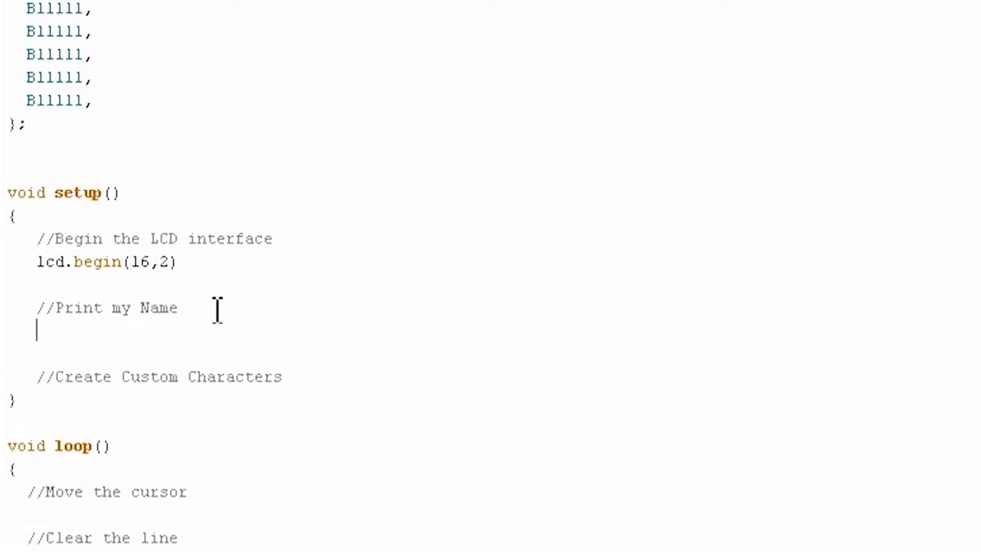
type("lcd.p")
type("rint(")
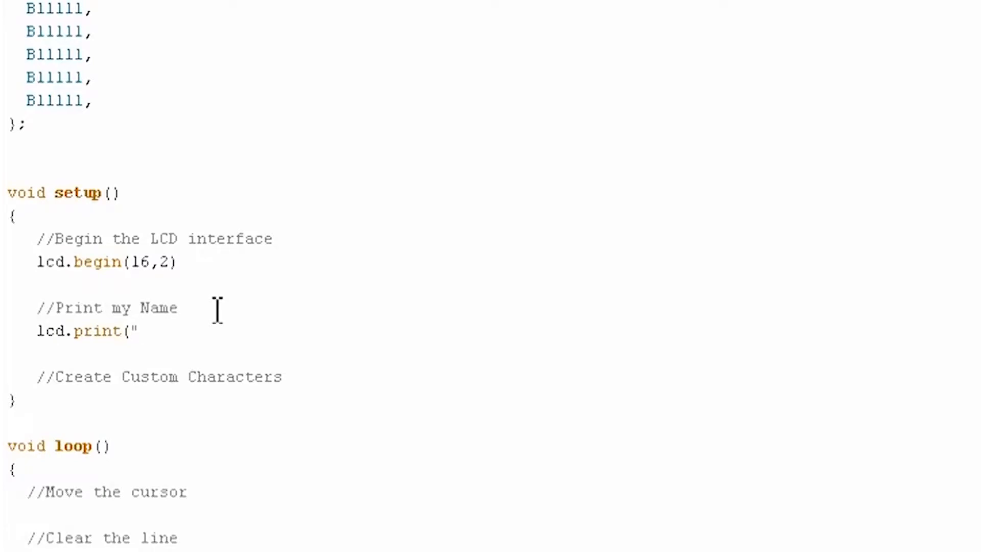
type("erem")
type("y's Dis")
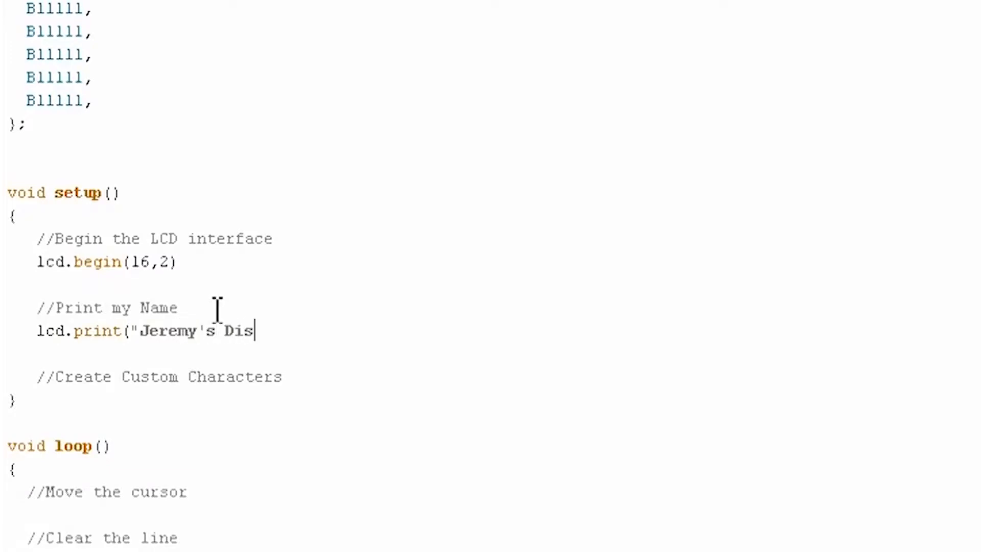
type("pla")
type("y\"")
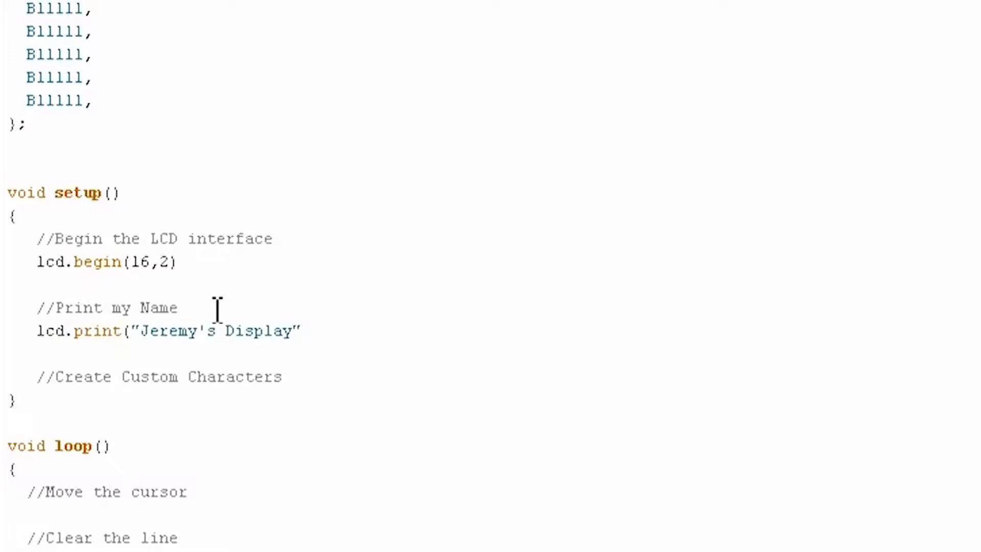
type(");")
left_click(212, 261)
type(";")
left_click(141, 331)
Add lcd.createChar(0, p20); as the first custom character under the comment
key("Return")
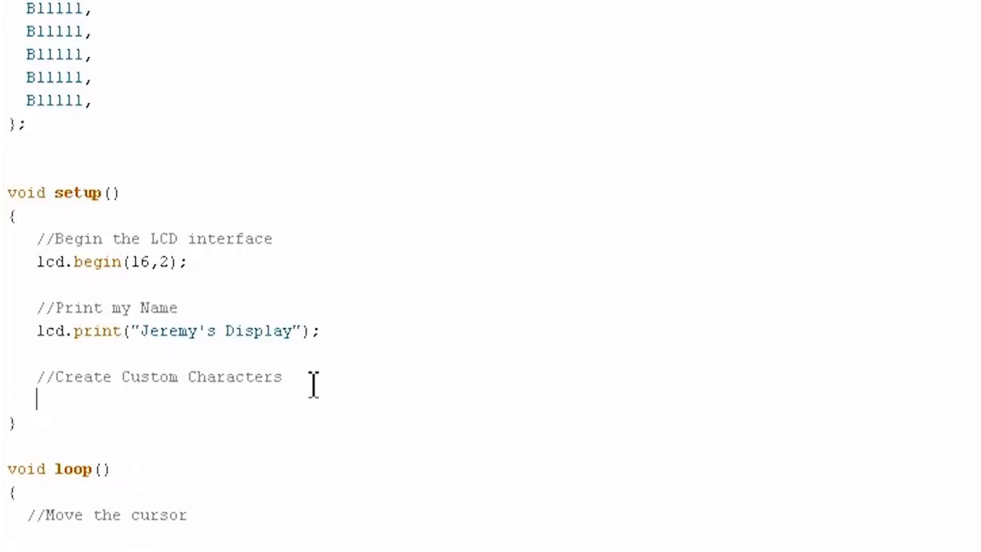
left_click_drag(27, 124, 62, 4)
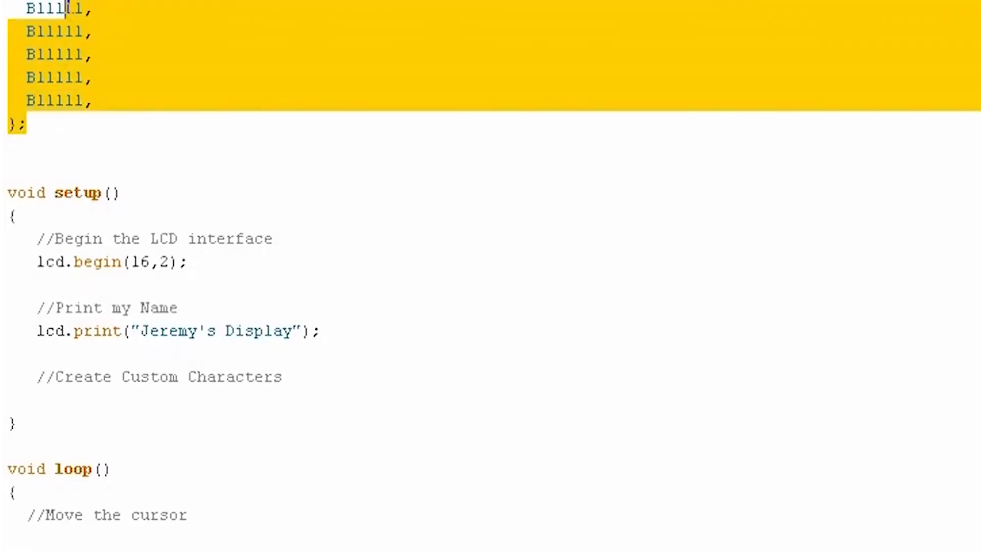
left_click(61, 419)
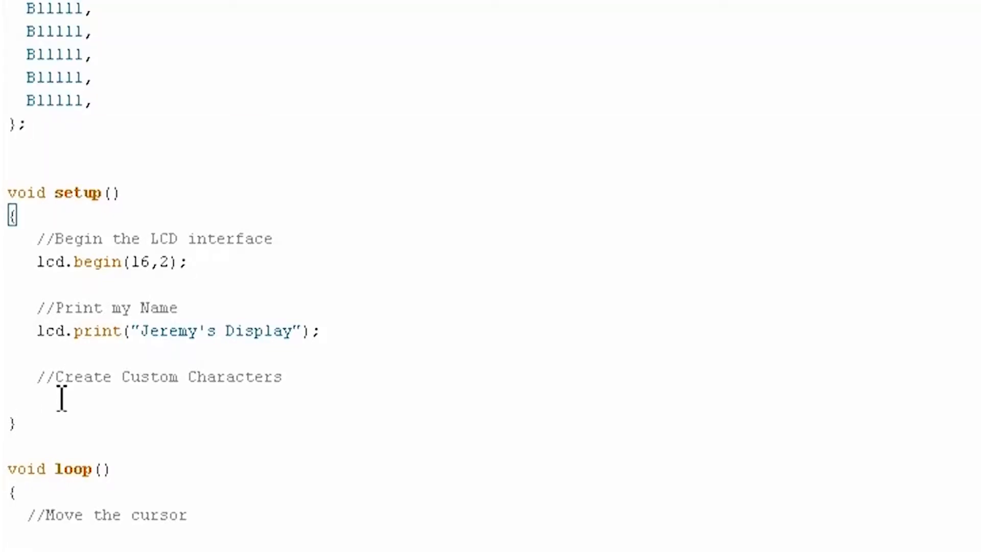
left_click(61, 397)
type("l")
type("cd.")
type("c")
type("reateChar")
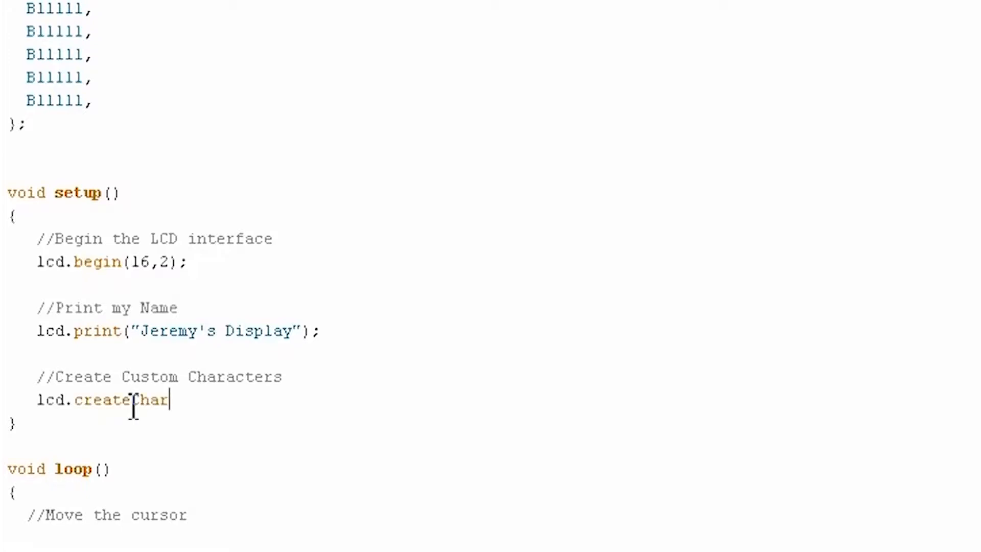
type("(0,")
type(" p")
type("20")
type(");")
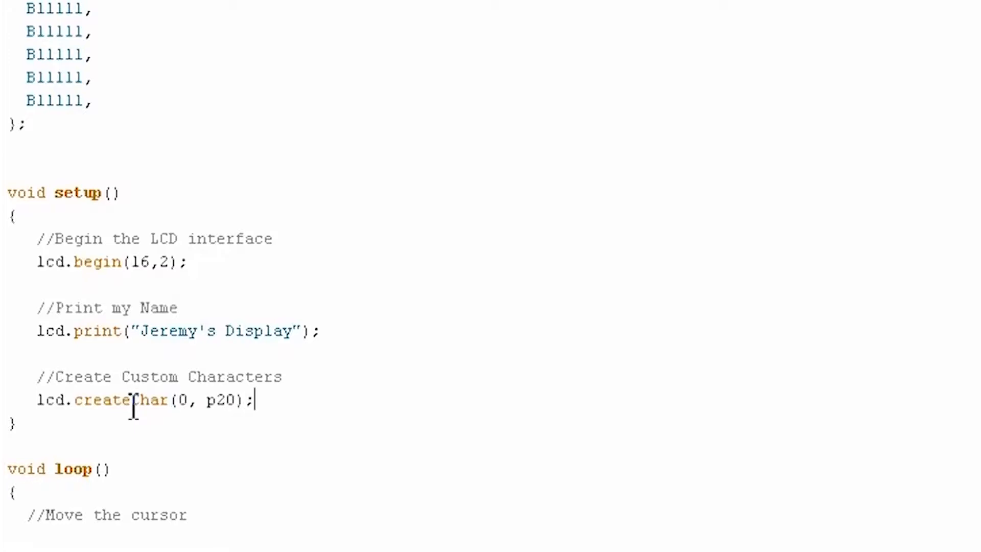
key("Return")
type("lcd.")
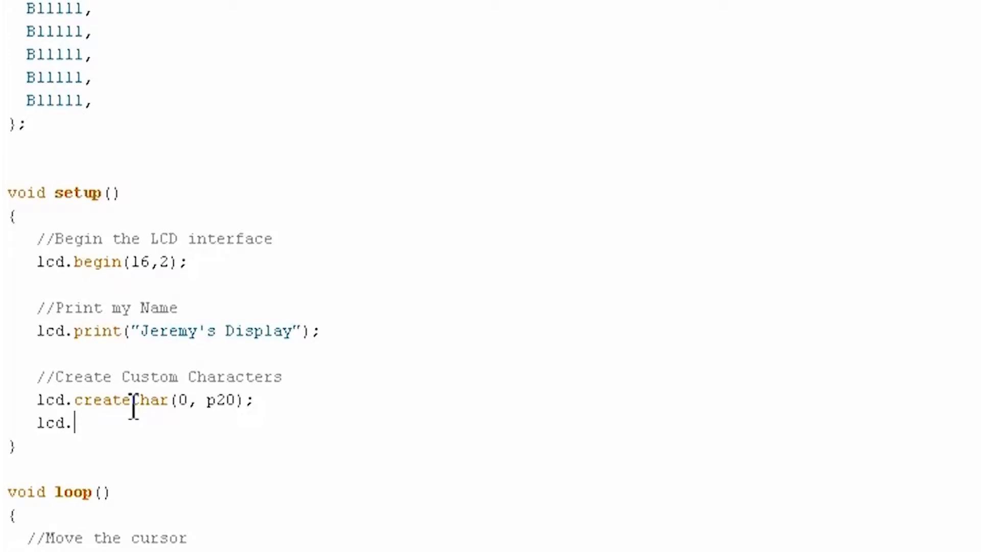
type("createCha")
type("r(0, p4")
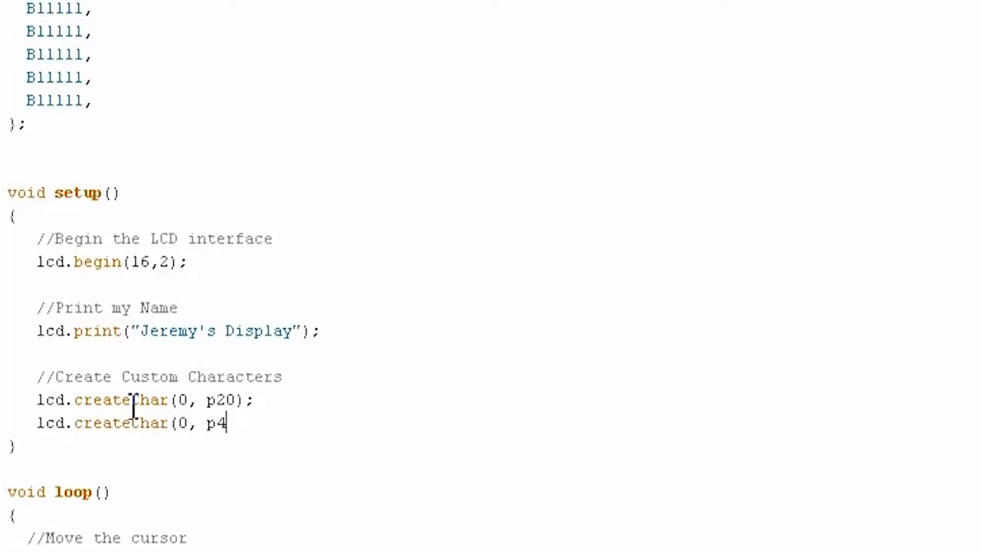
type("0);")
Add the remaining createChar lines for p40, p60, p80 and p100
key("Return")
type("lcd.ch")
key("BackSpace")
type("reateChar(0, p")
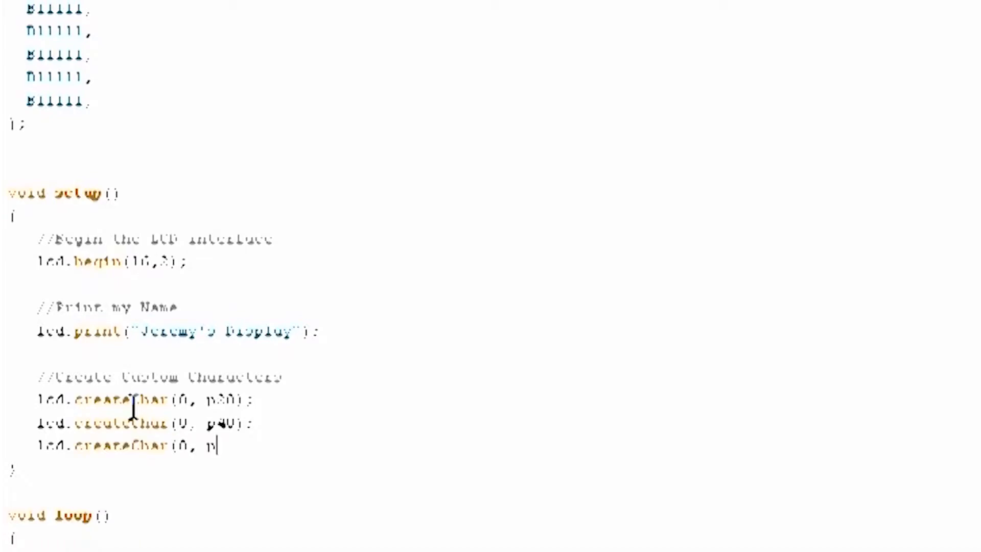
type("60);")
key("Return")
type("lcd.createChar(0, p8V")
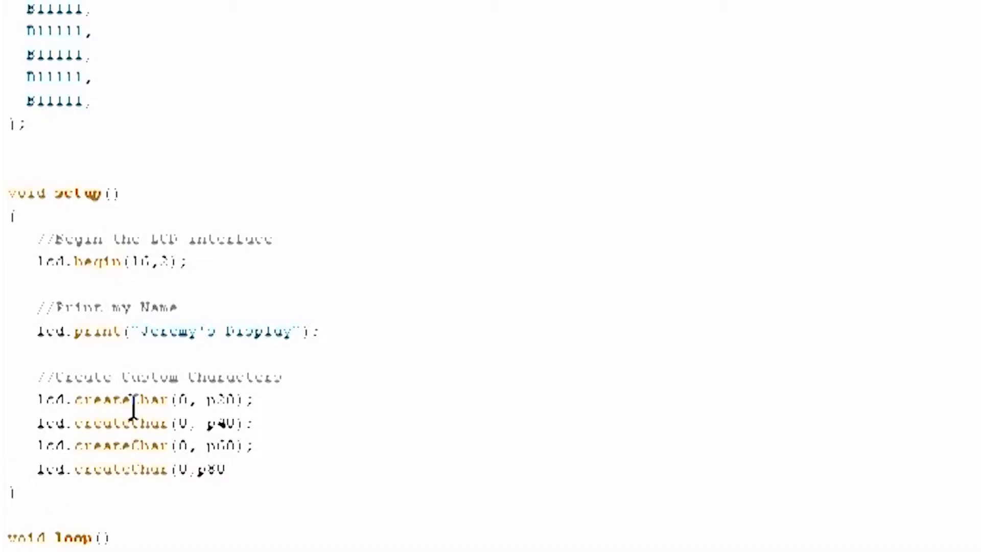
key("BackSpace")
type("0);")
key("Return")
type("lcd.createChar(0, ")
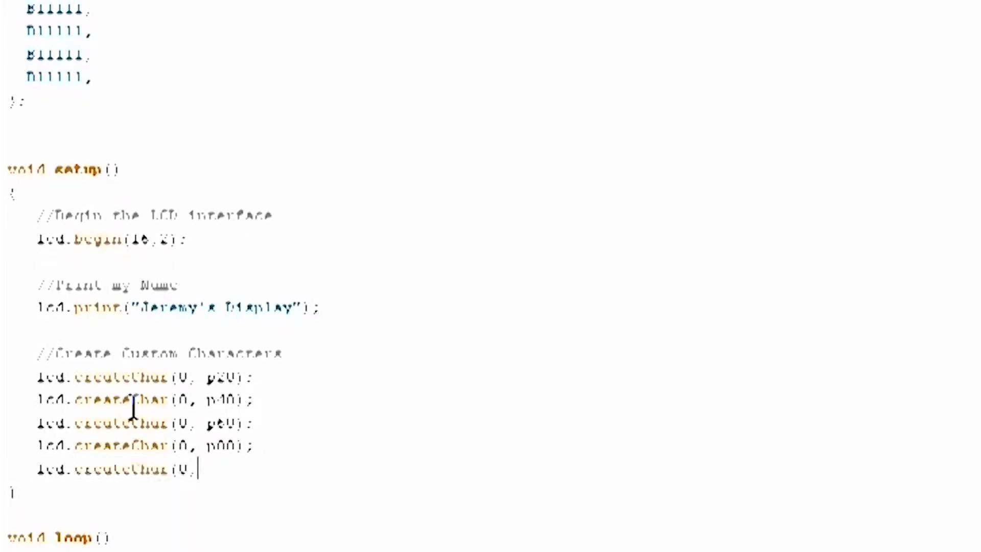
type("p100);")
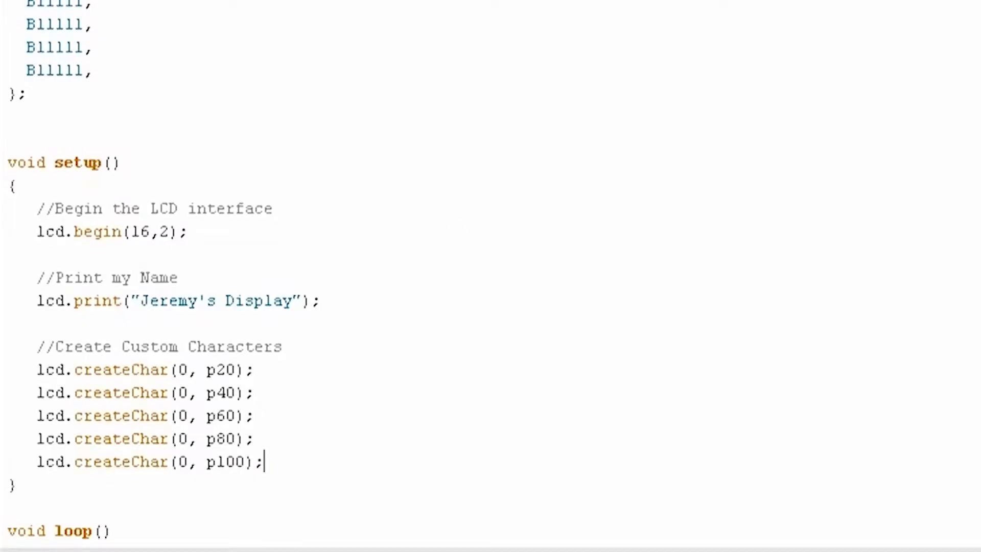
scroll(491, 307, "down", 2)
scroll(491, 306, "down", 1)
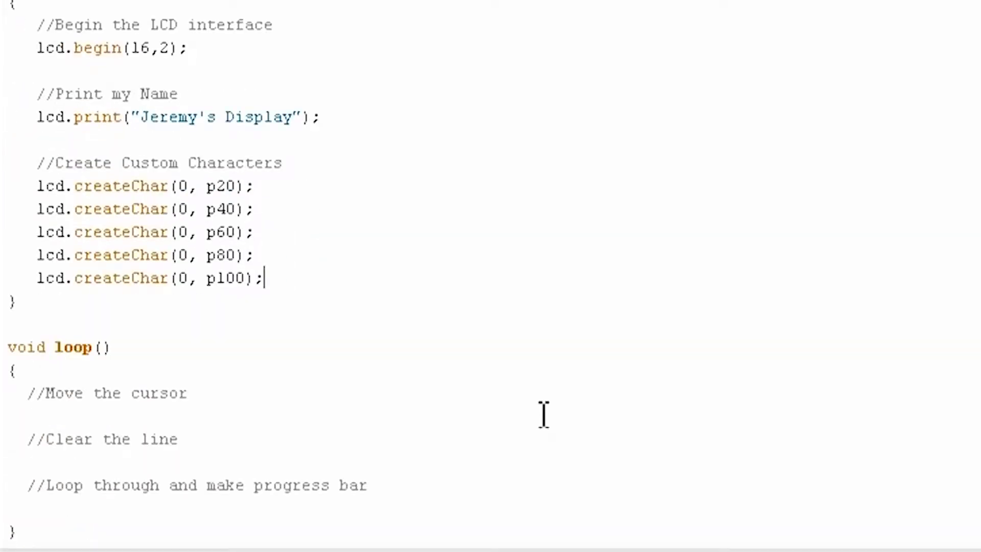
Add lcd.setCursor(0,1); in loop() under the Move the cursor comment
left_click(235, 393)
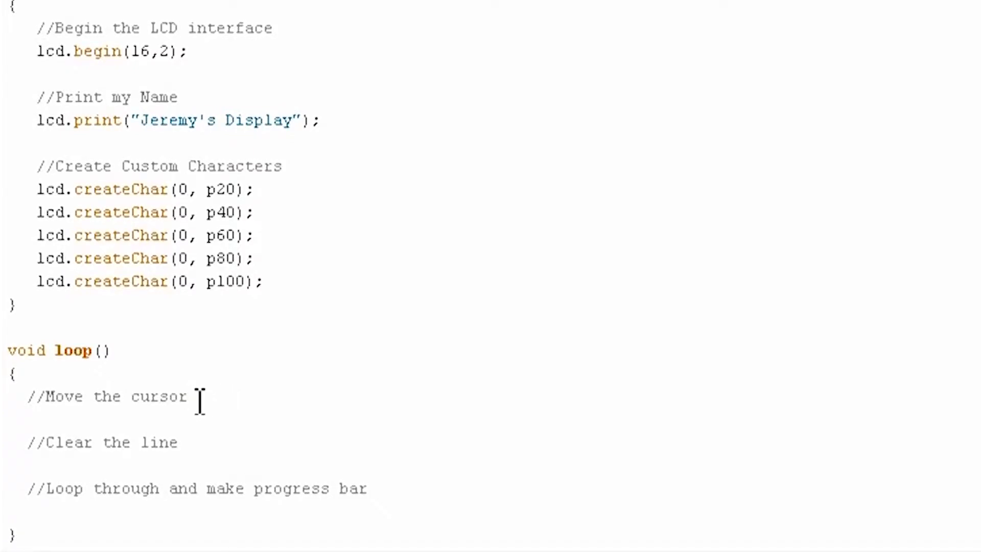
key("Return")
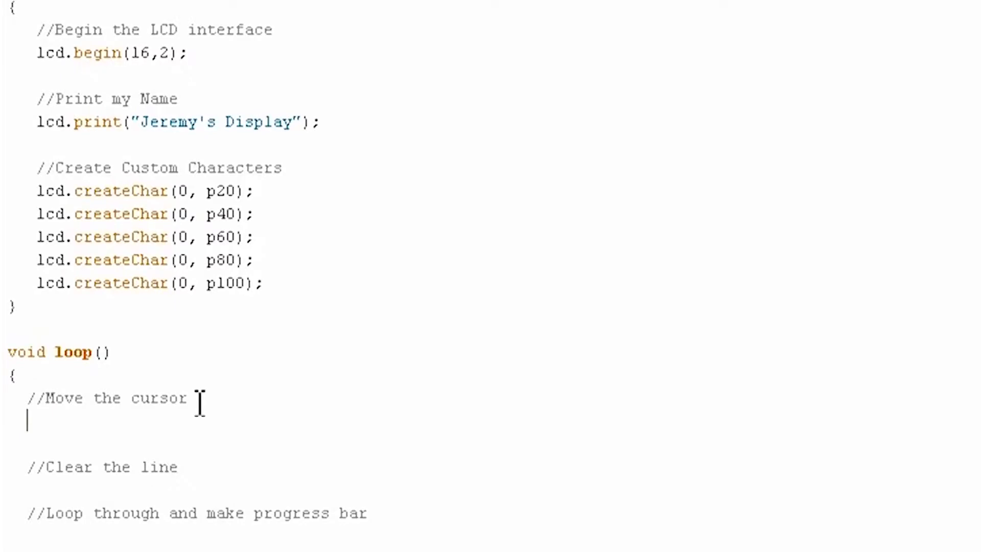
type("lcd.")
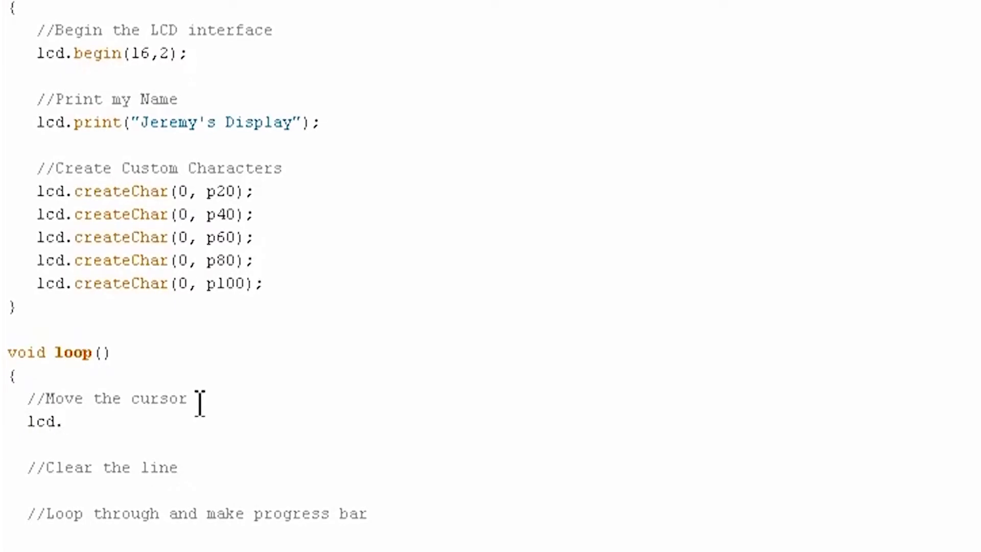
type("setCur")
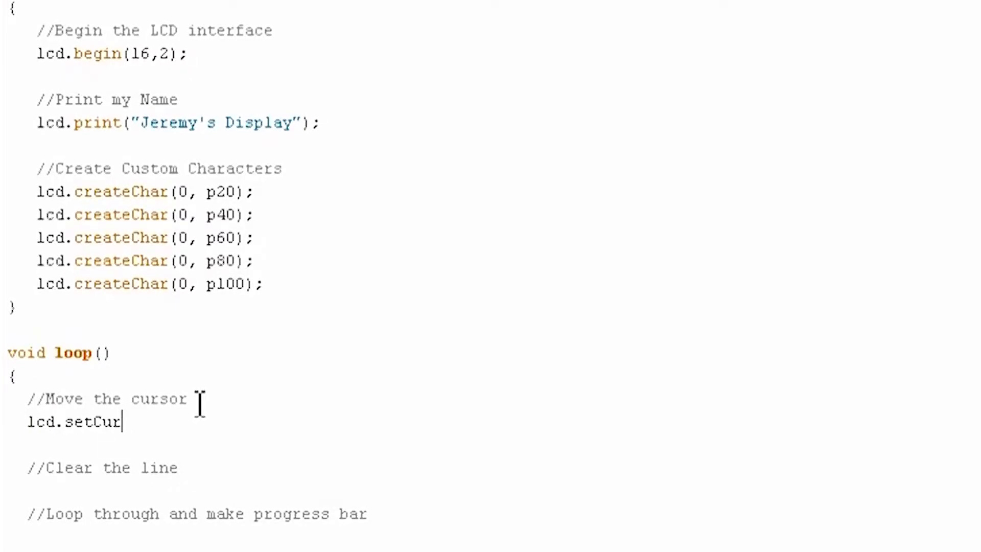
type("sor(0")
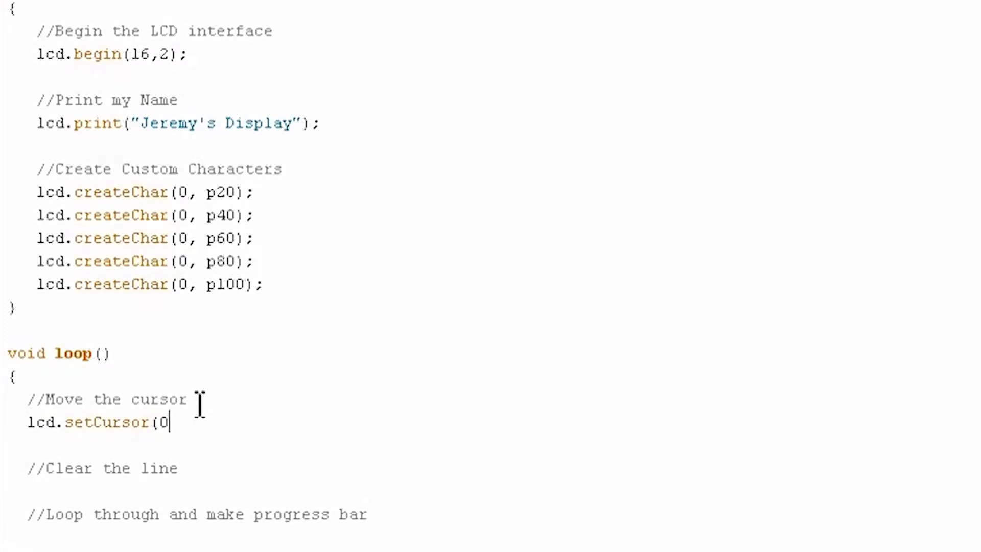
type(",1);")
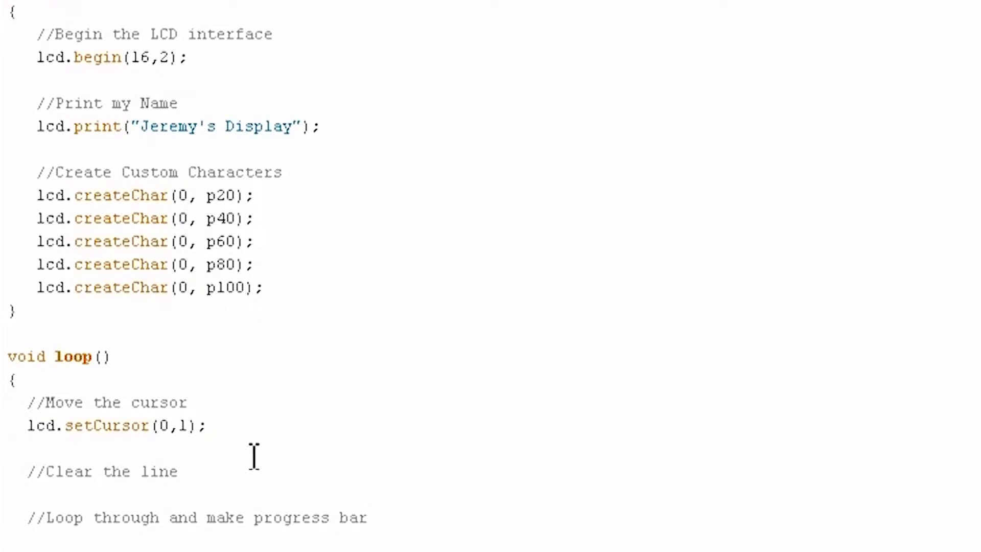
Add lcd.print with sixteen spaces under the Clear the line comment to wipe row two
left_click(259, 473)
key("Return")
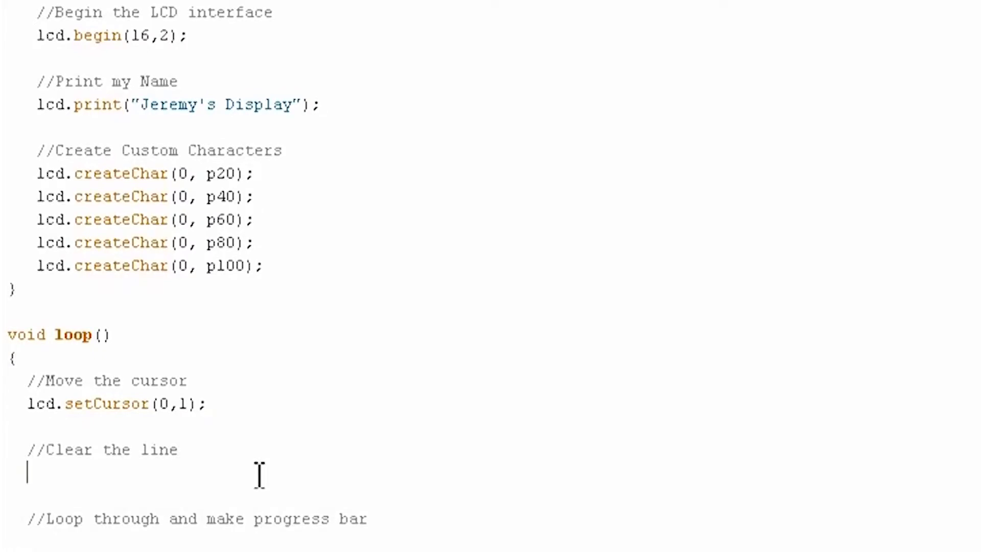
type("lcd.print(")
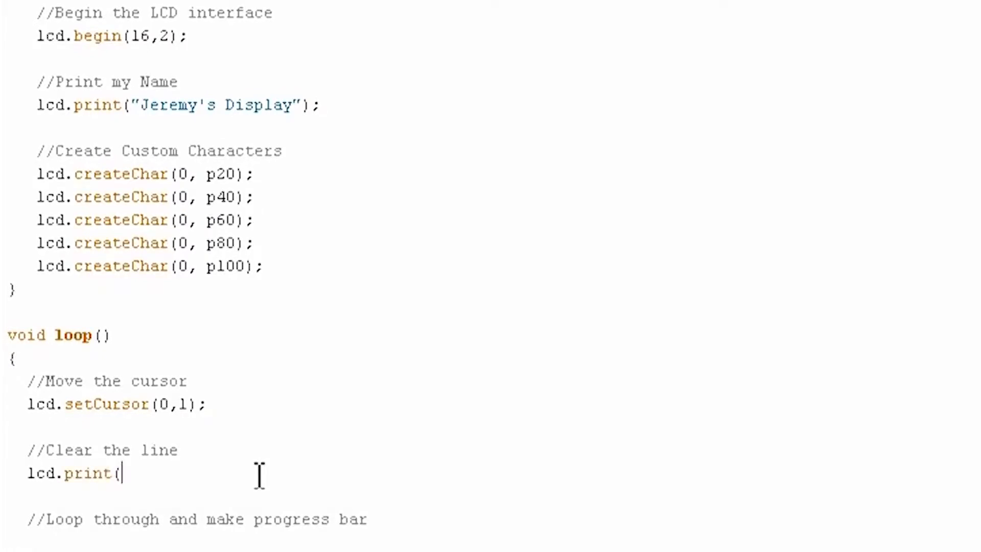
type("\"")
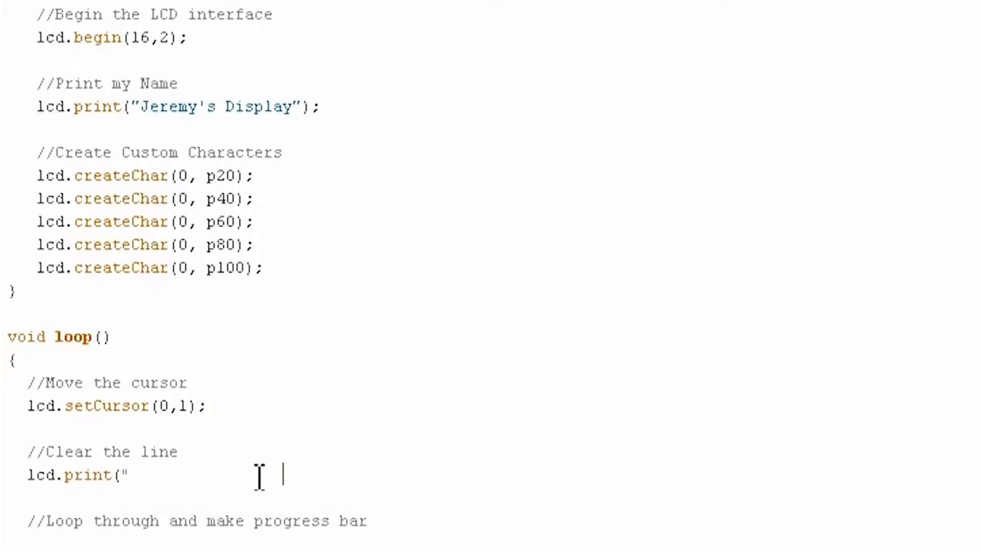
type("                \");")
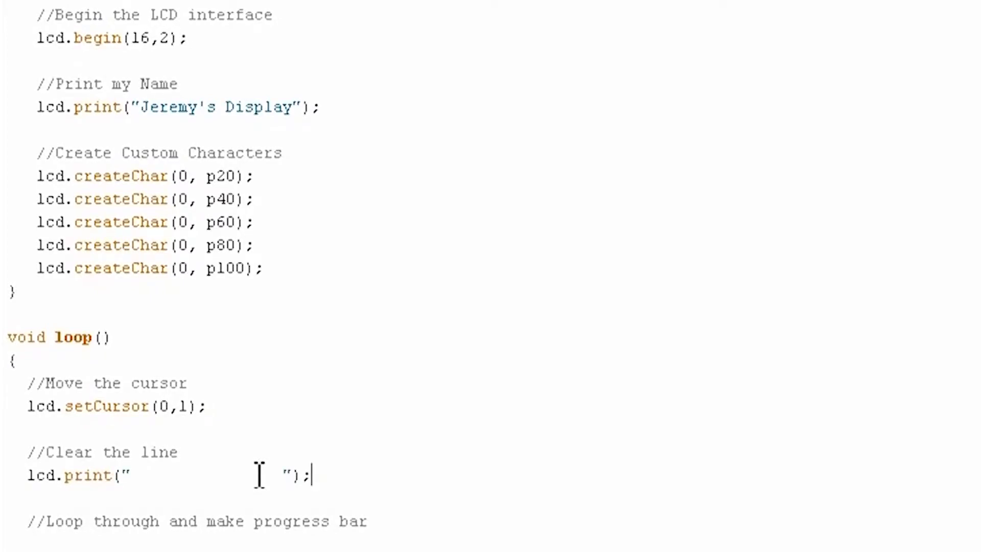
left_click(402, 519)
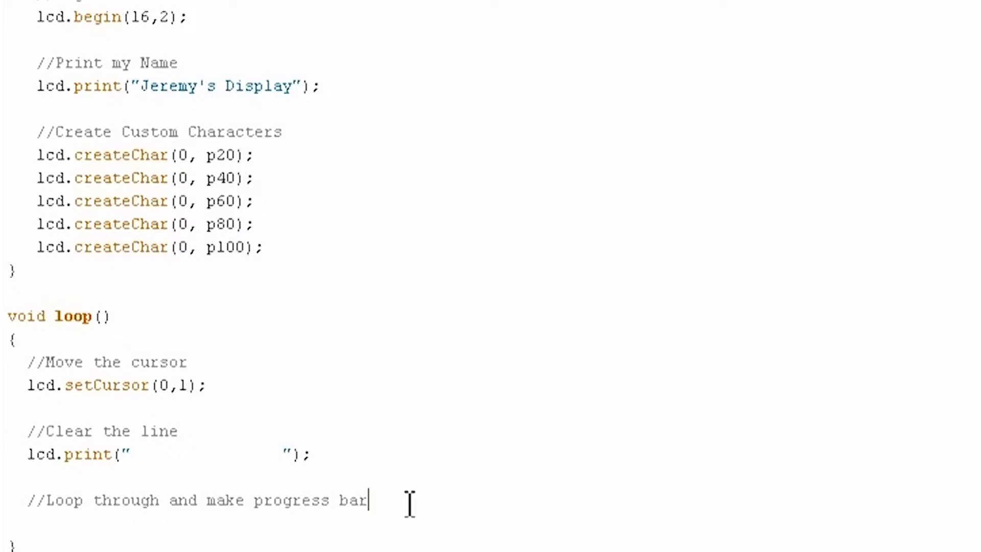
left_click_drag(263, 247, 36, 156)
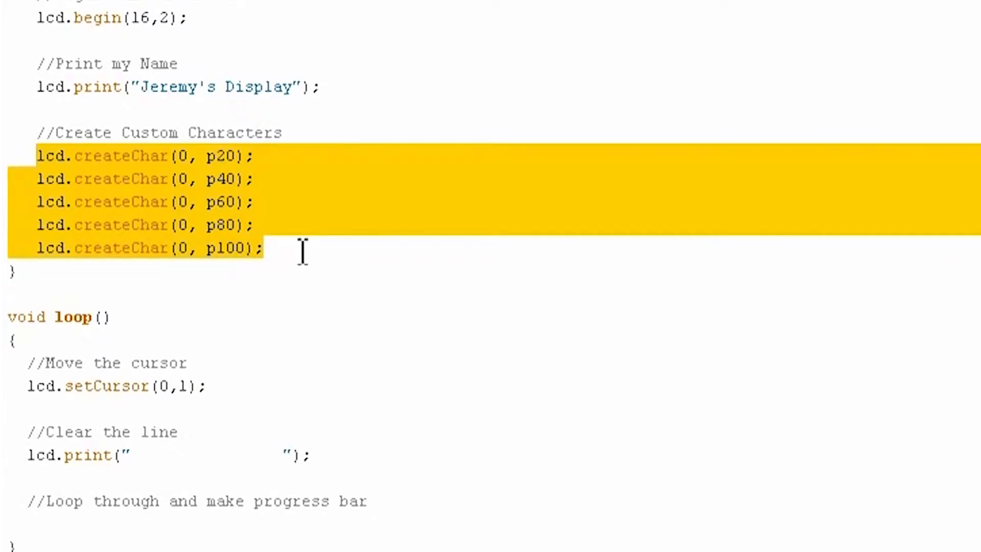
Add the outer for (int i = 0; i<16; i++) loop with braces under the progress bar comment
left_click(410, 502)
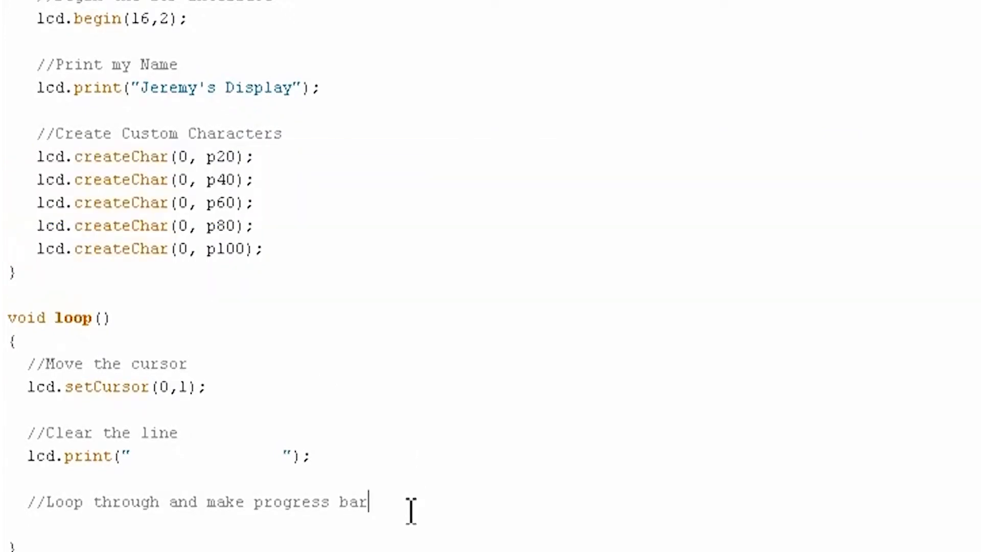
key("Return")
type("fo")
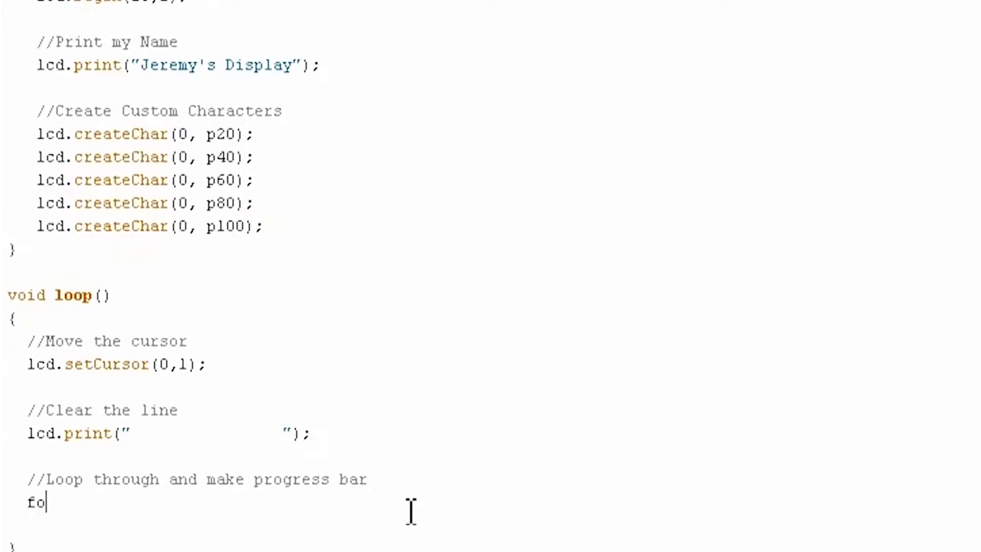
type("r (in")
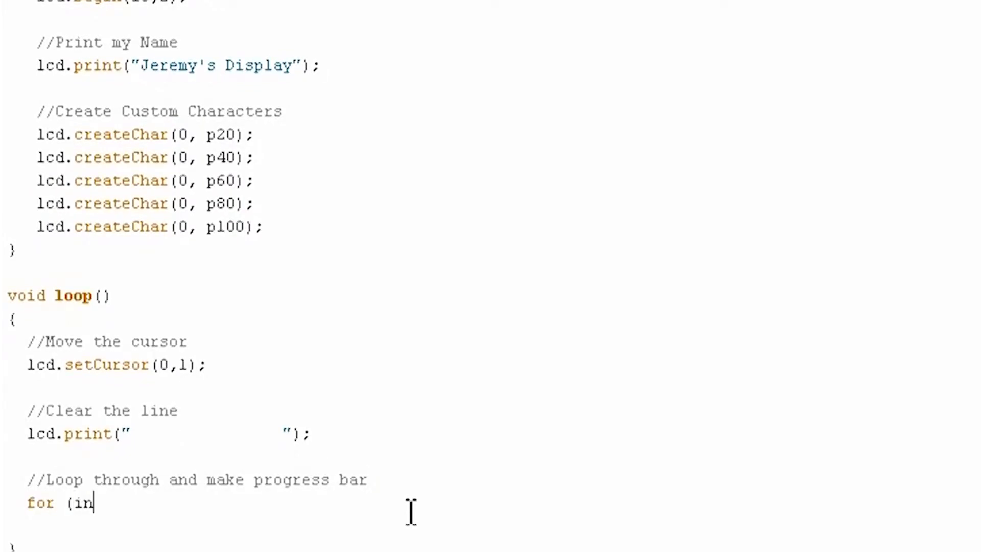
type("t i = ")
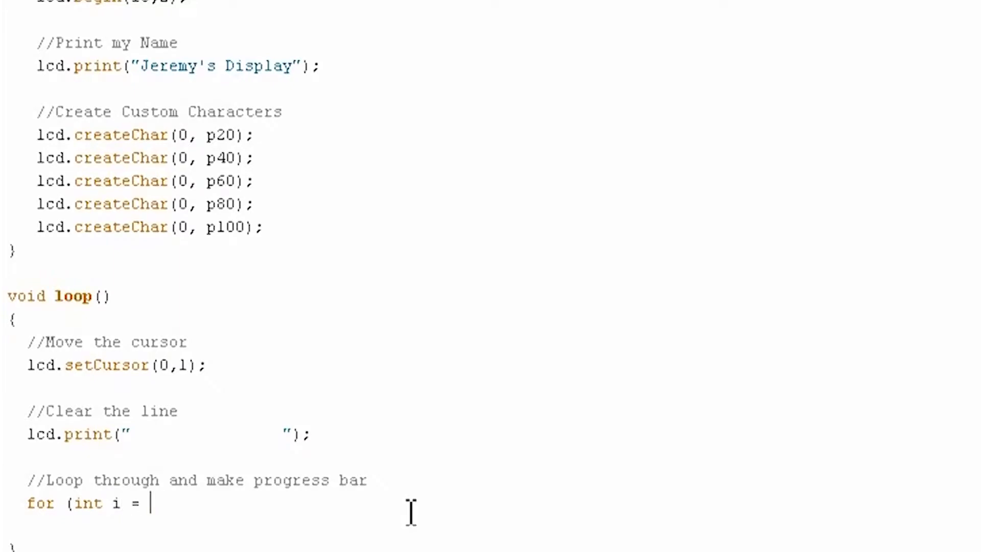
type("0; ")
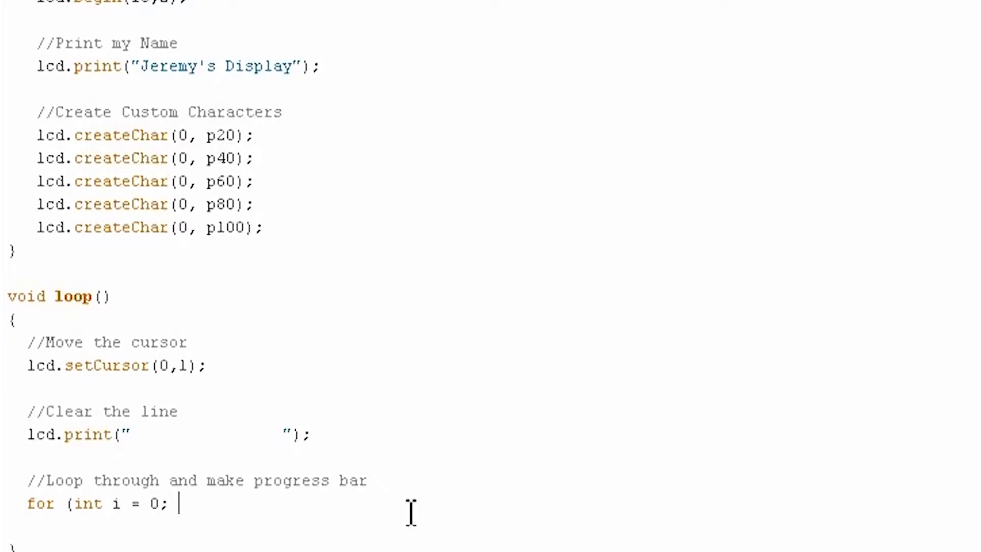
type("i<16")
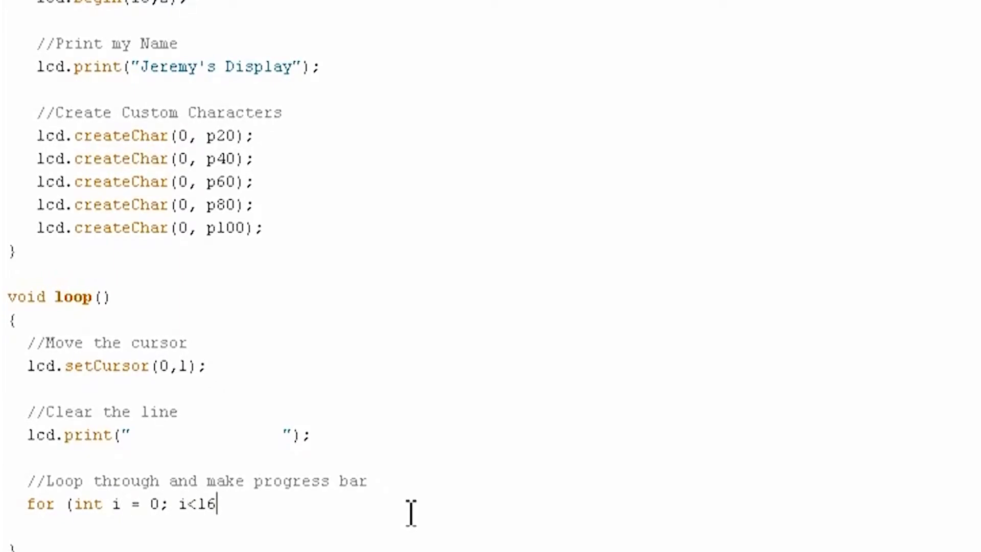
type("; i++")
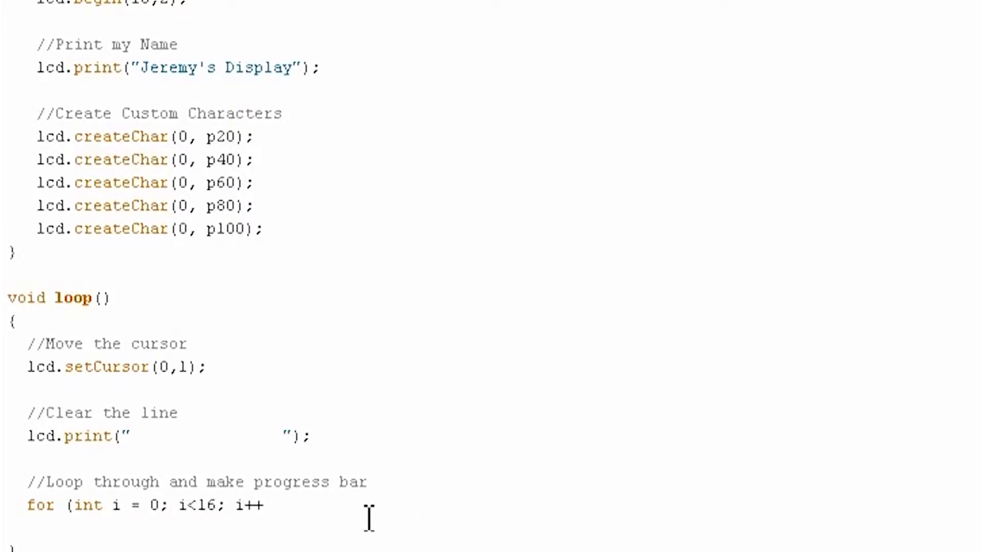
type(")")
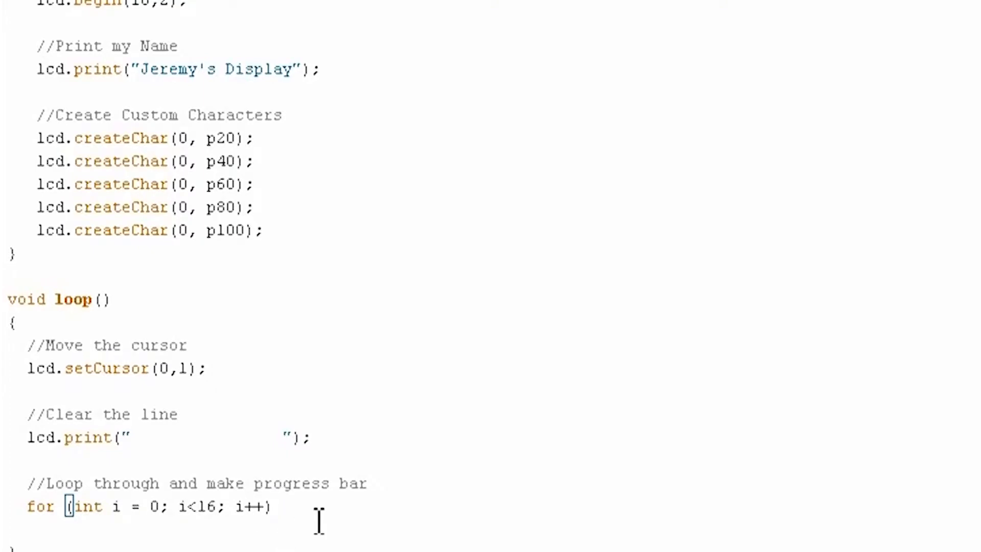
key("Return")
type("{")
key("Return")
type("}")
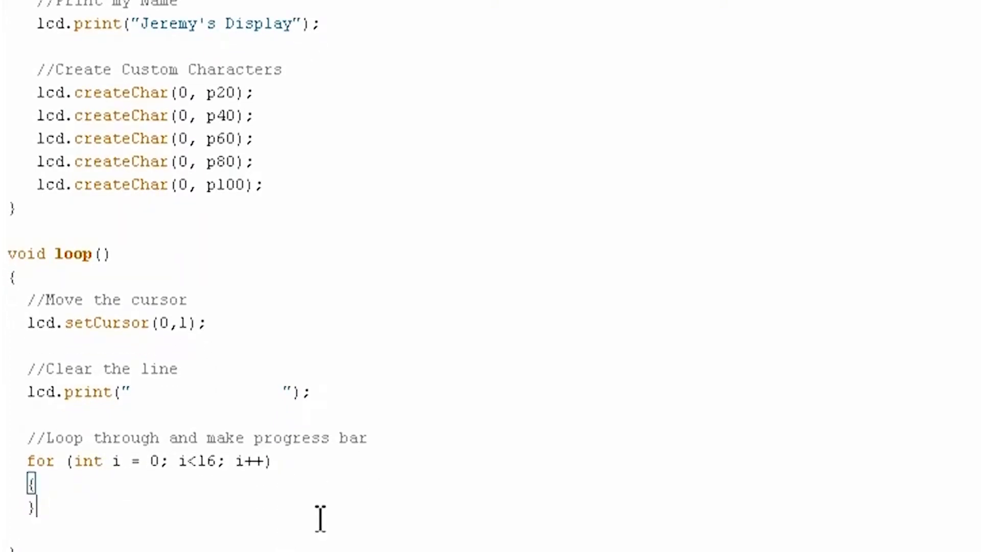
Start the nested for (int j = 0; j<5; j++ header inside the outer loop
left_click(37, 483)
key("Return")
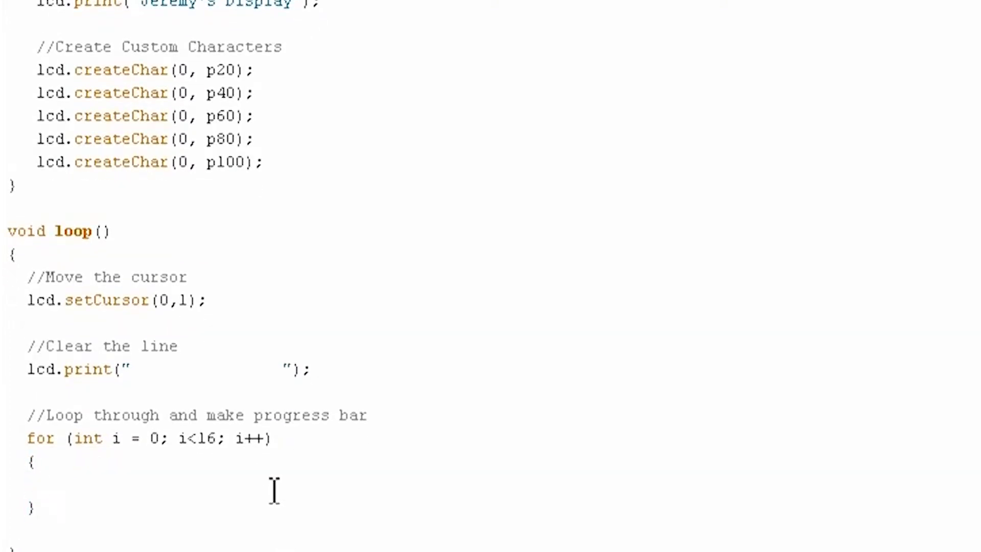
type("for ")
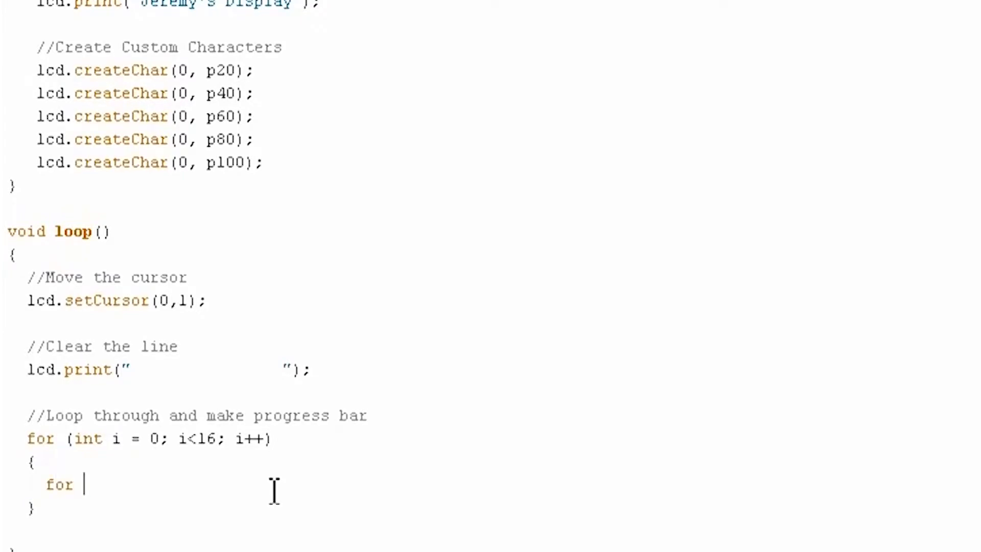
type("l")
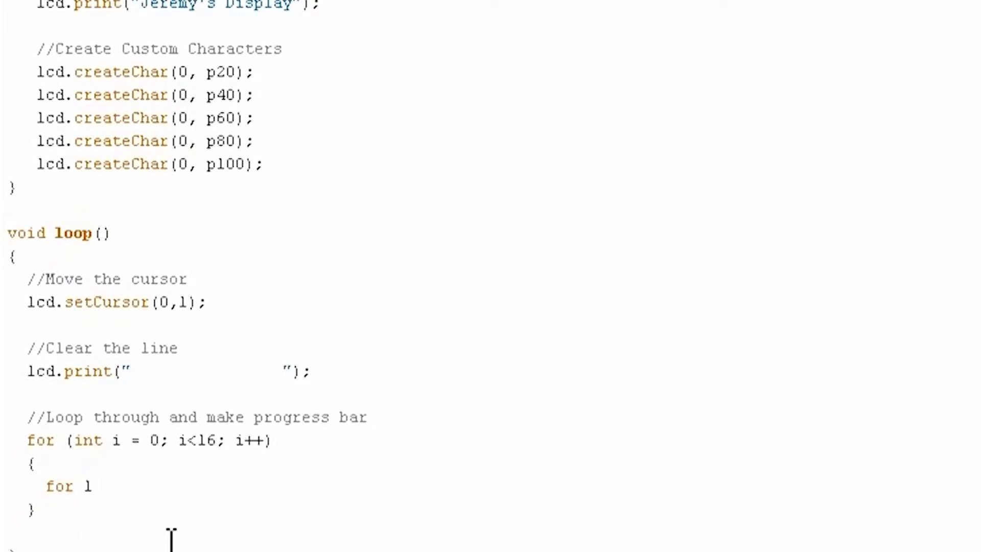
key("BackSpace")
type("(")
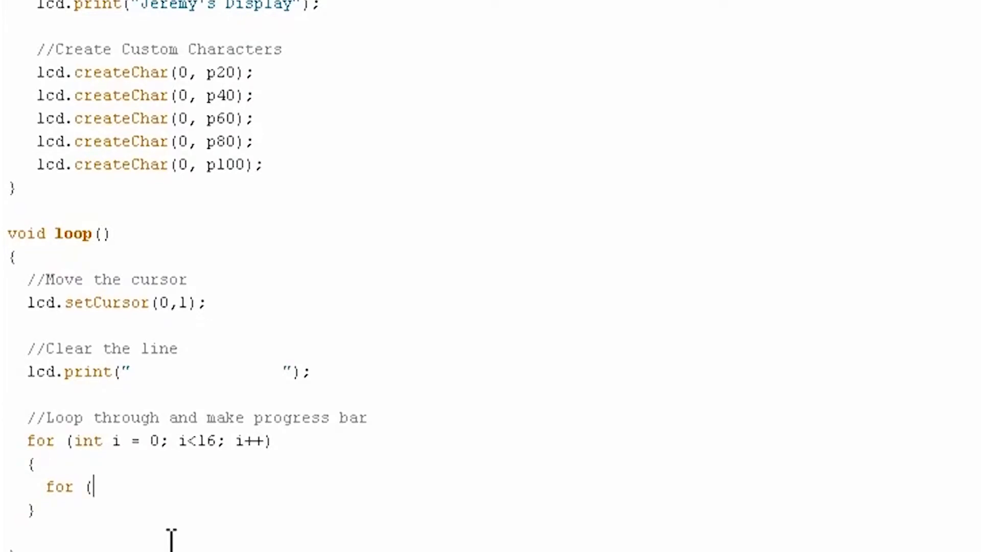
type("int j")
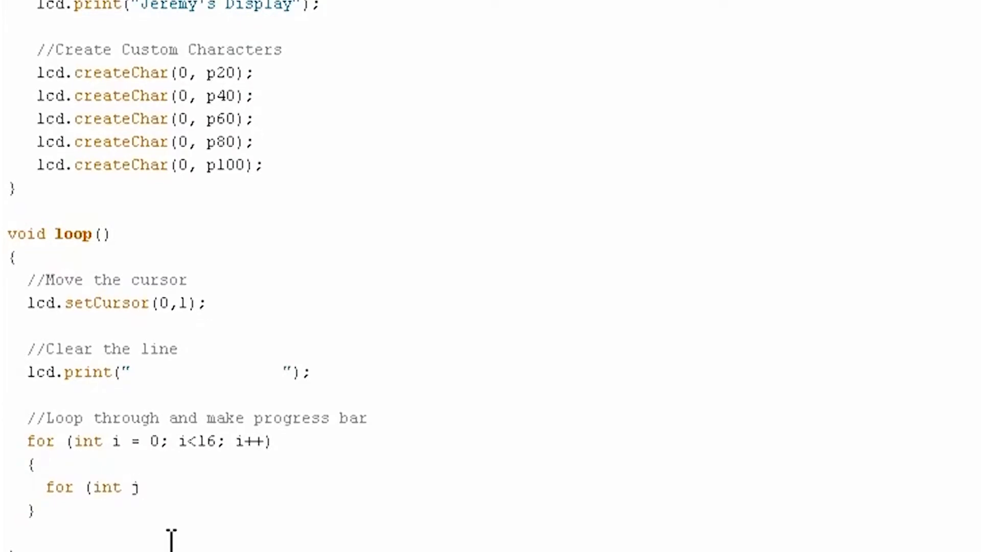
type(" = ")
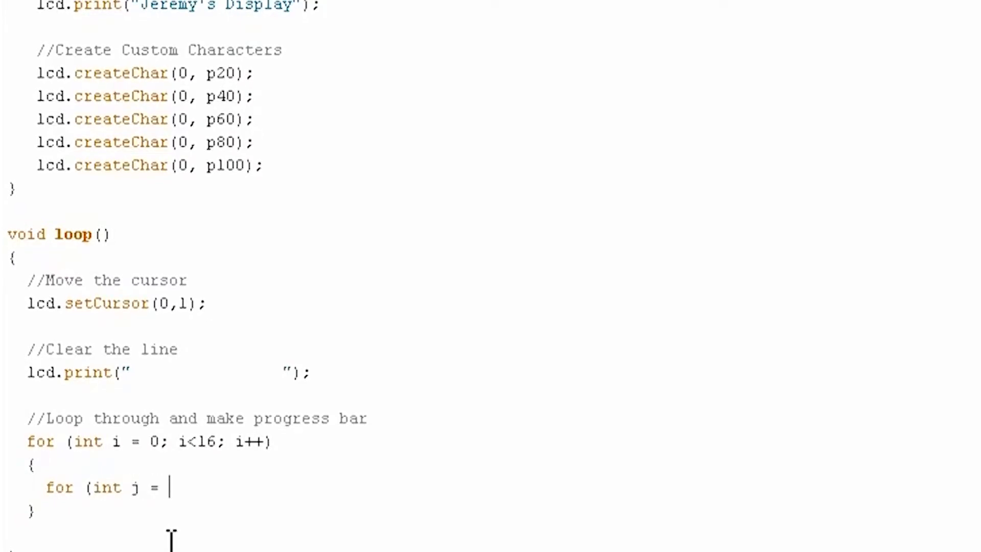
type("0; ")
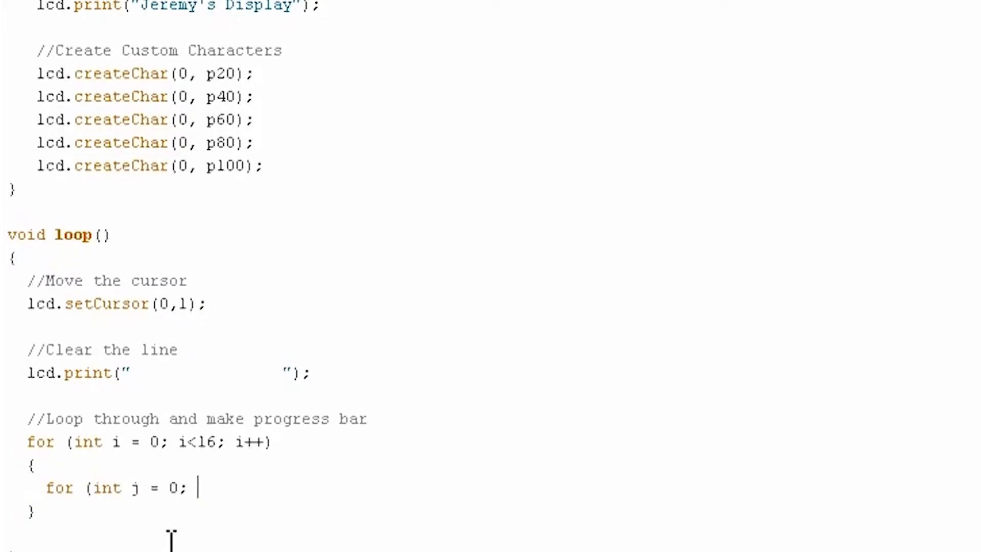
type("j<5")
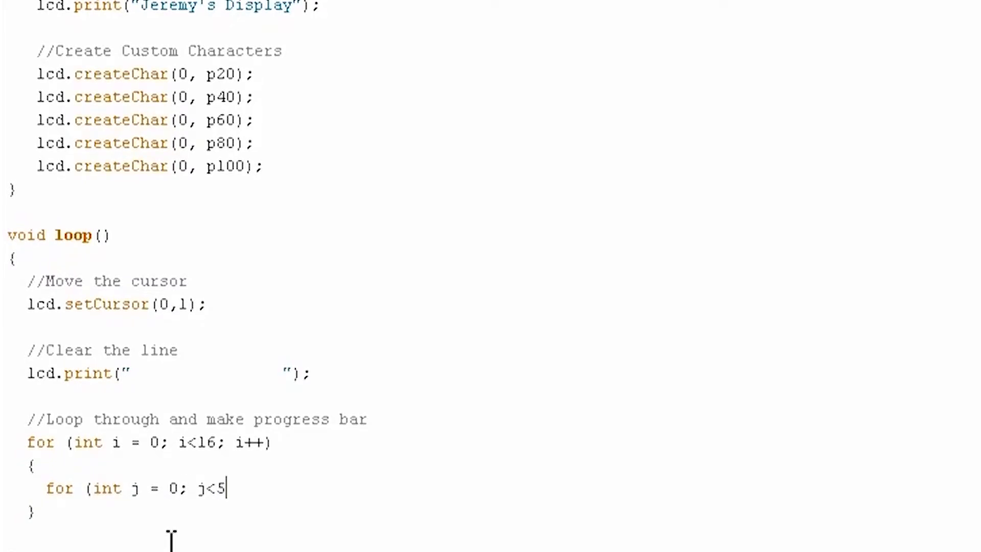
type("; j++")
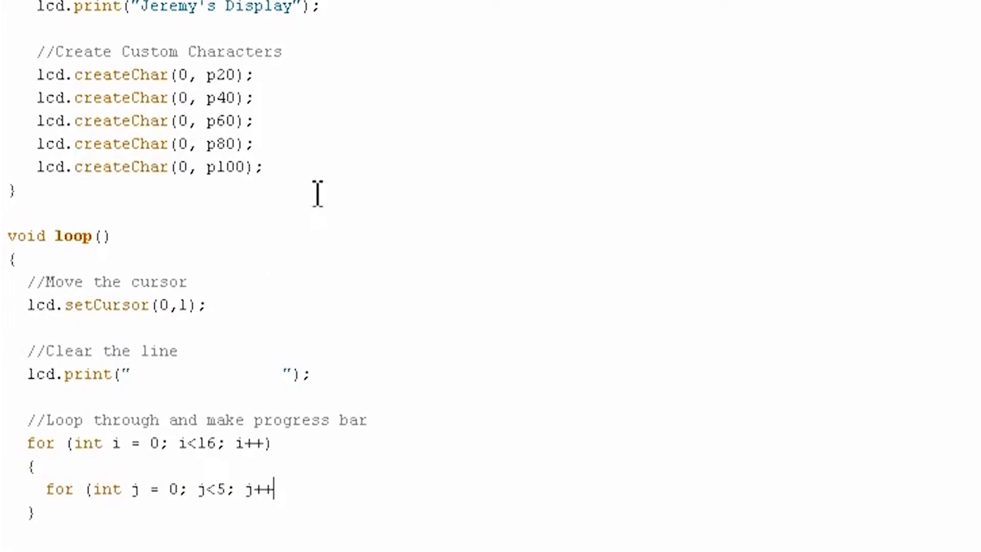
left_click(188, 98)
Change the createChar slot numbers for p40, p60, p80, p100 to 1, 2, 3, 4
key("BackSpace")
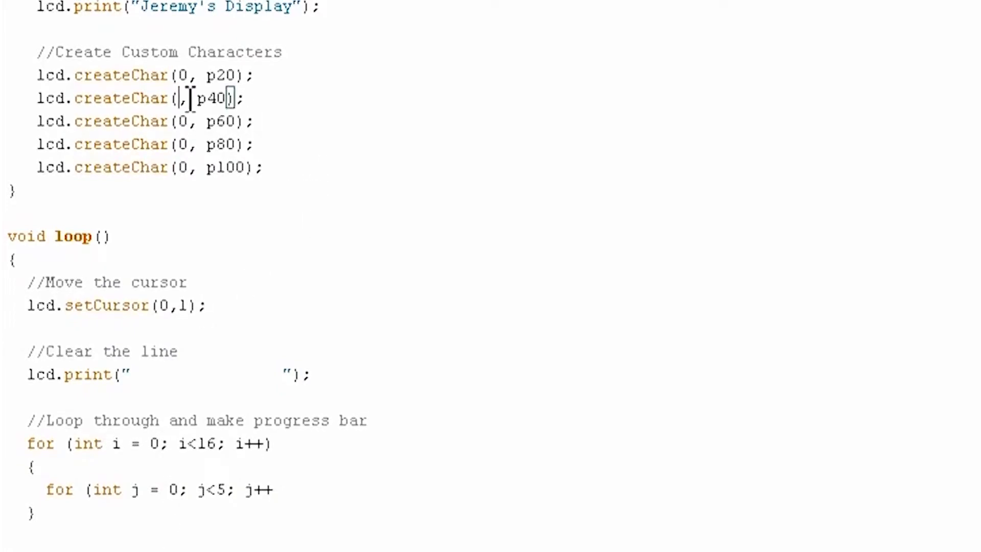
type("1")
key("Down")
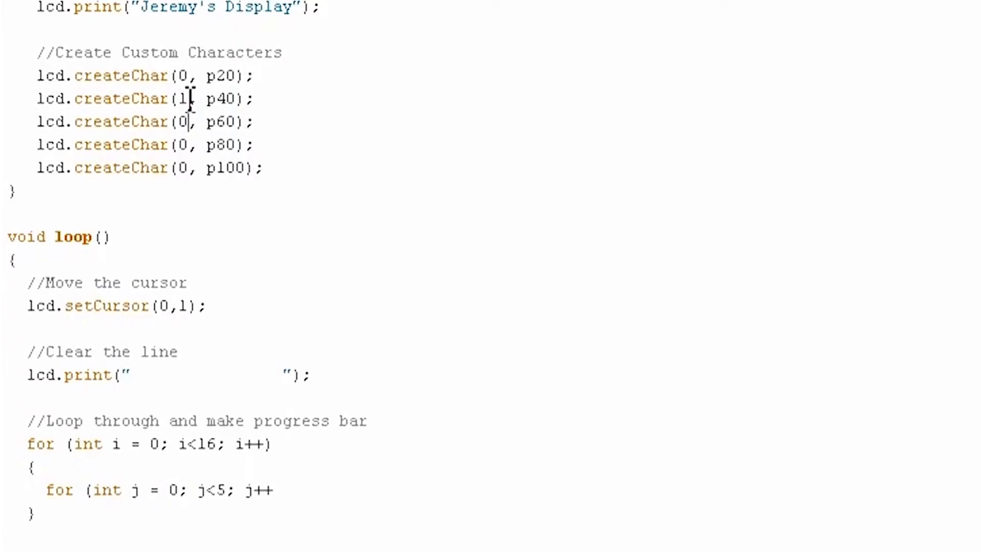
key("BackSpace")
type("2")
key("Down")
key("BackSpace")
type("3")
key("Down")
key("BackSpace")
type("4")
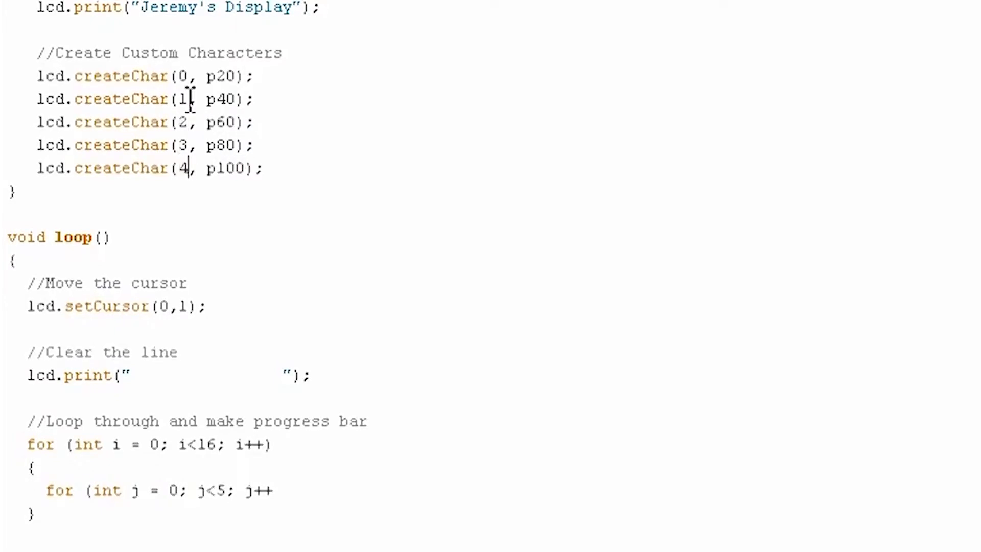
left_click(297, 489)
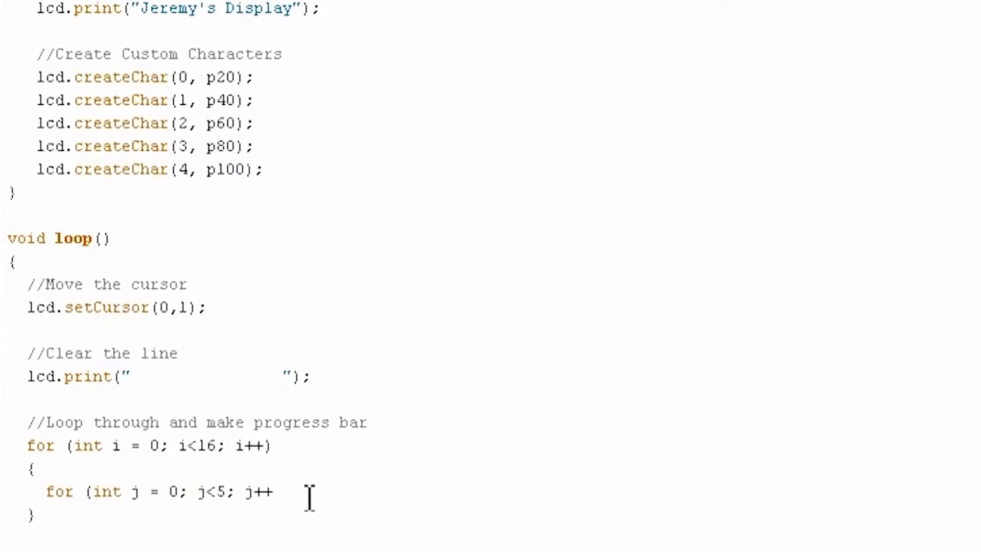
type(")")
Close the inner j loop with braces and add lcd.setCursor(i,1) and lcd.write( inside it
key("Return")
type("{")
key("Return")
type("}")
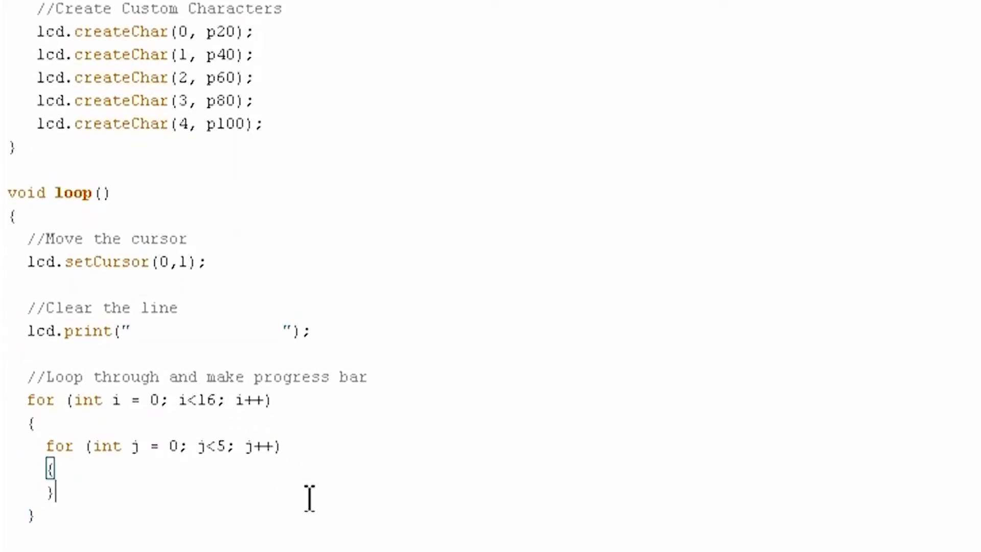
key("Up")
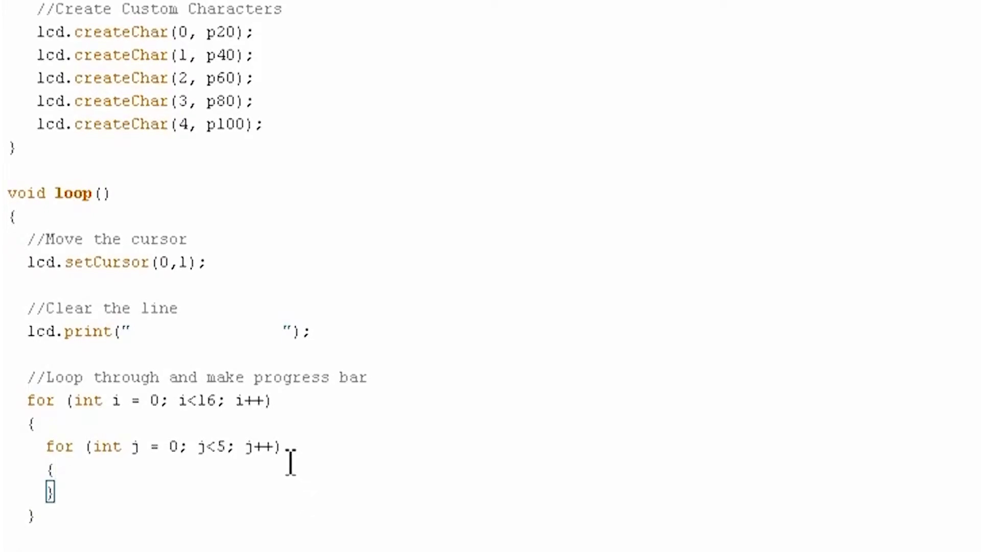
key("Return")
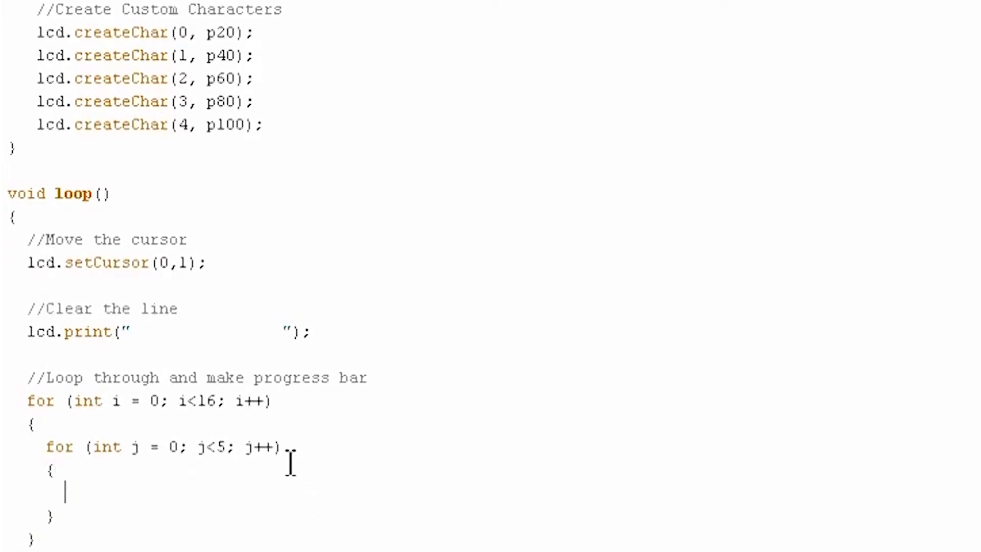
type("lcd.")
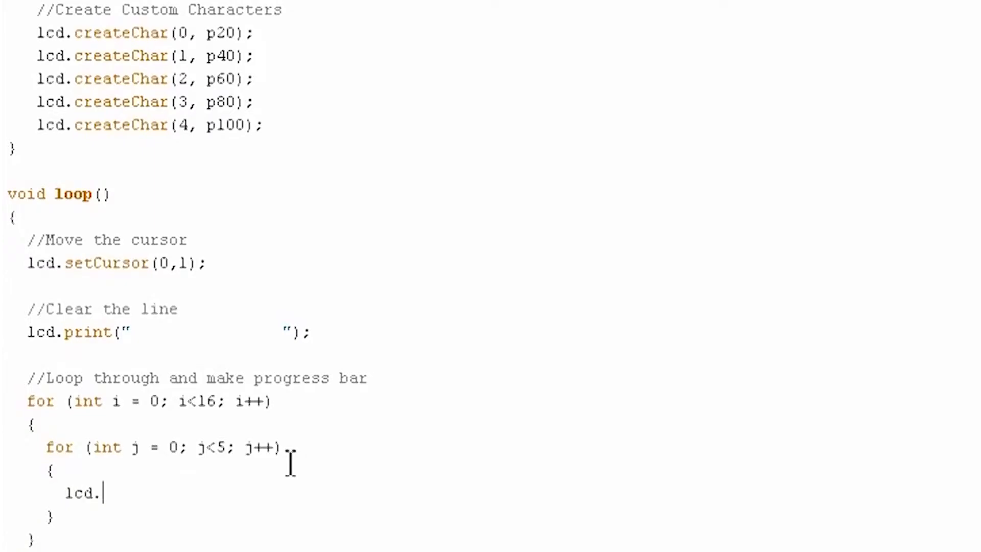
type("setCu")
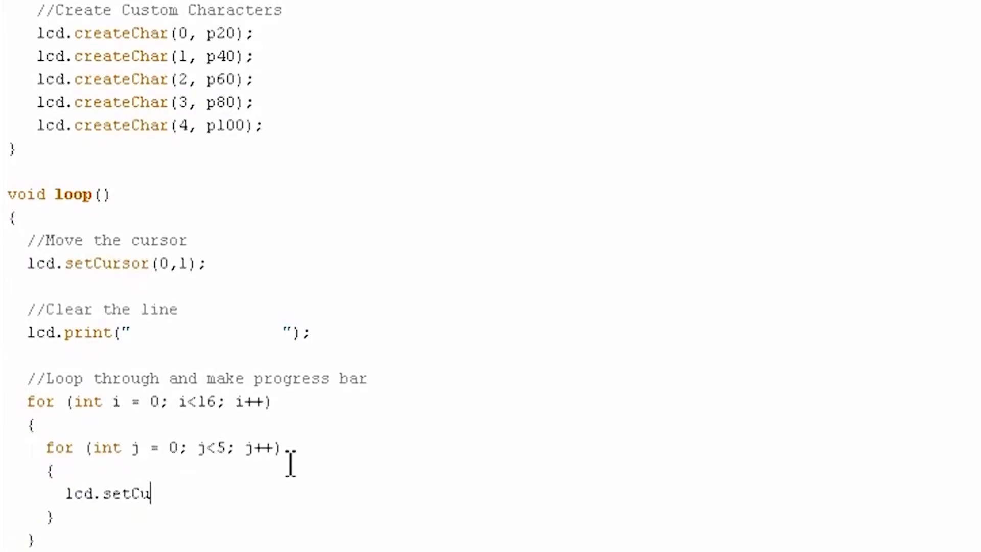
type("rsor(i")
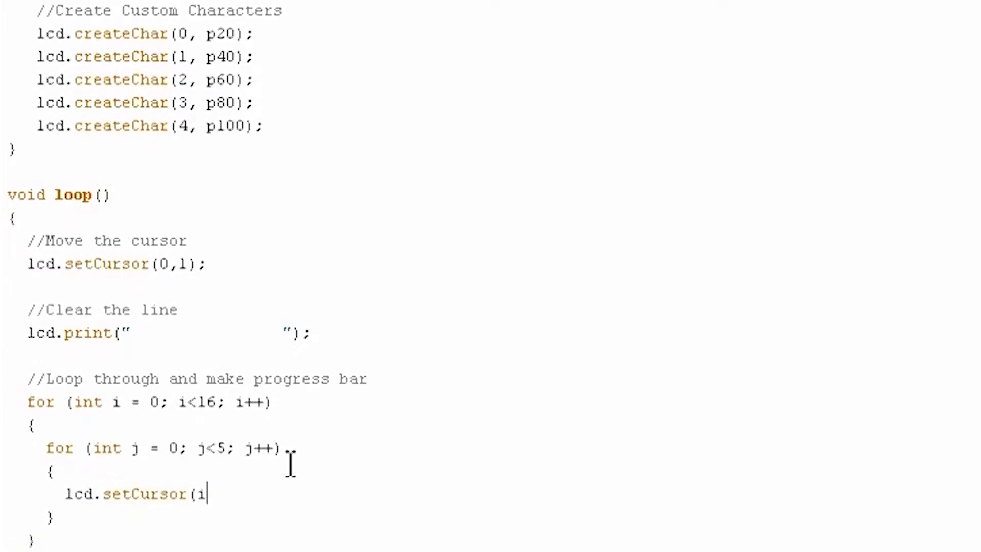
type(",1)")
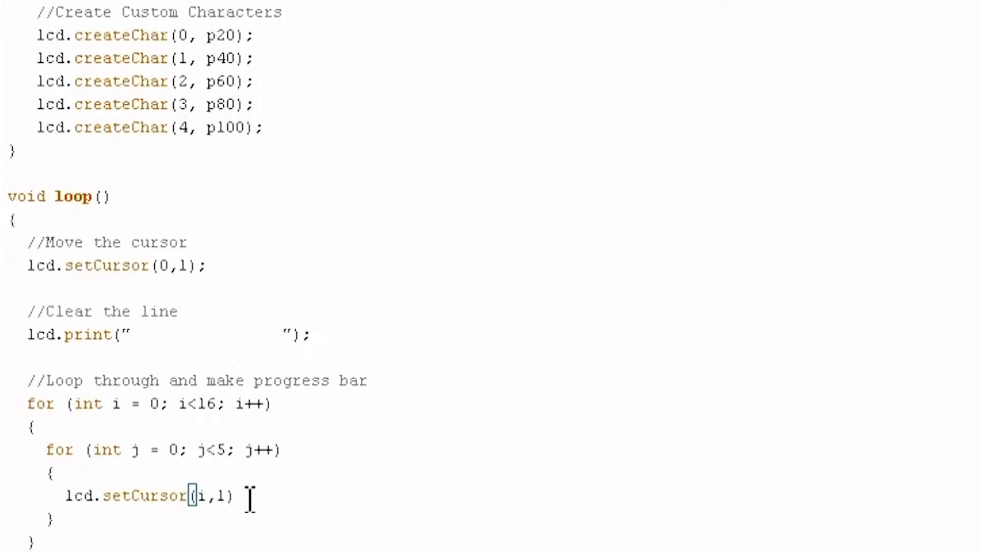
key("Return")
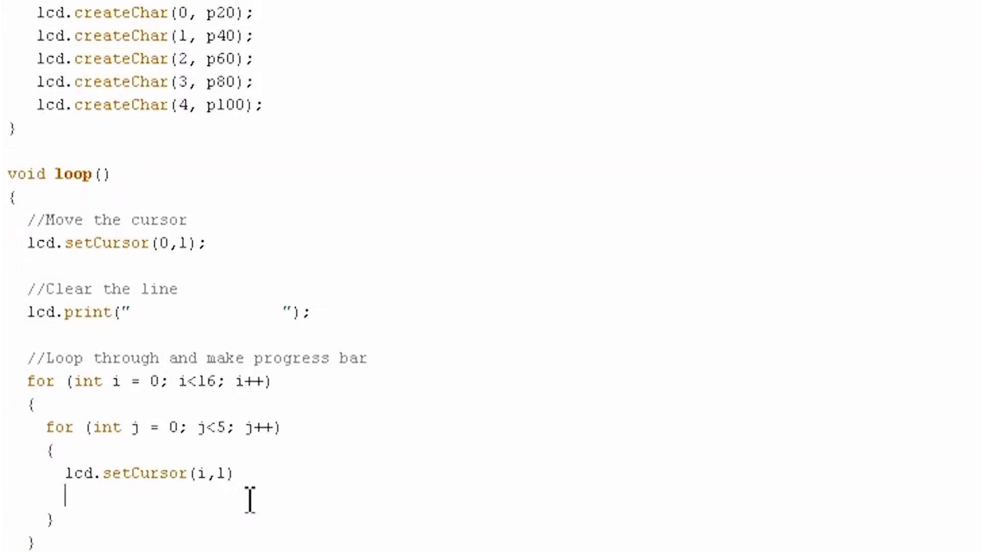
type("lcd.")
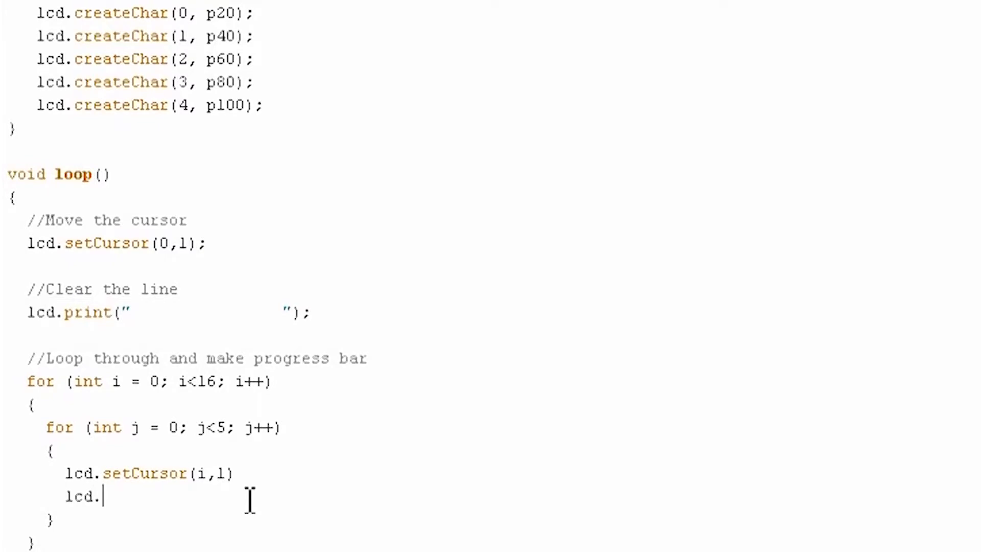
type("write(")
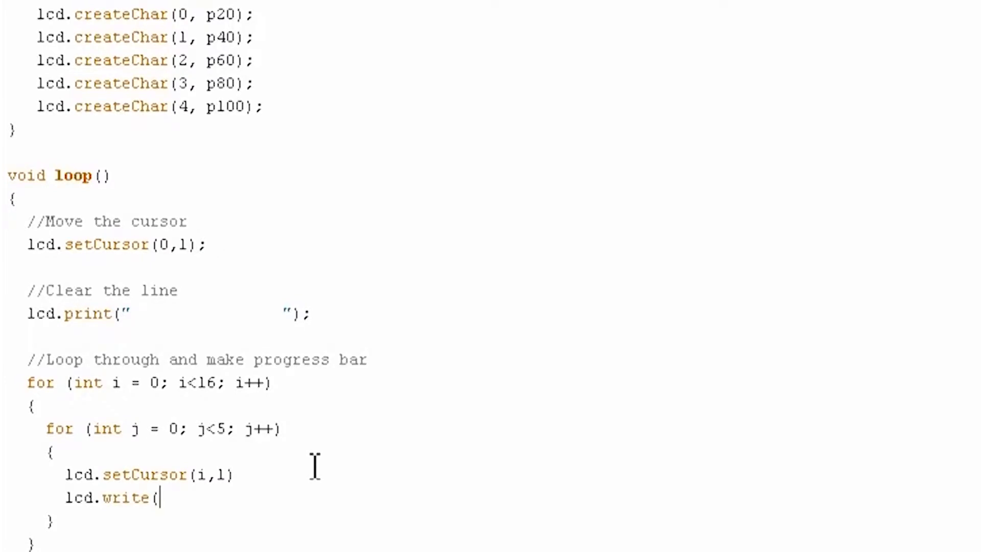
type("j)")
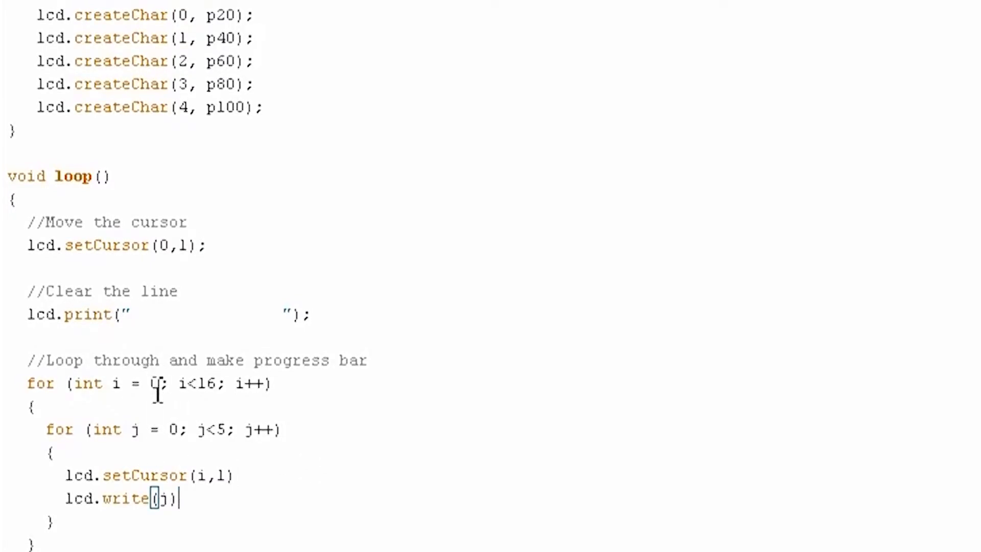
Complete lcd.write(j); and lcd.setCursor(i,1); with semicolons, then add delay(100);
left_click(240, 15)
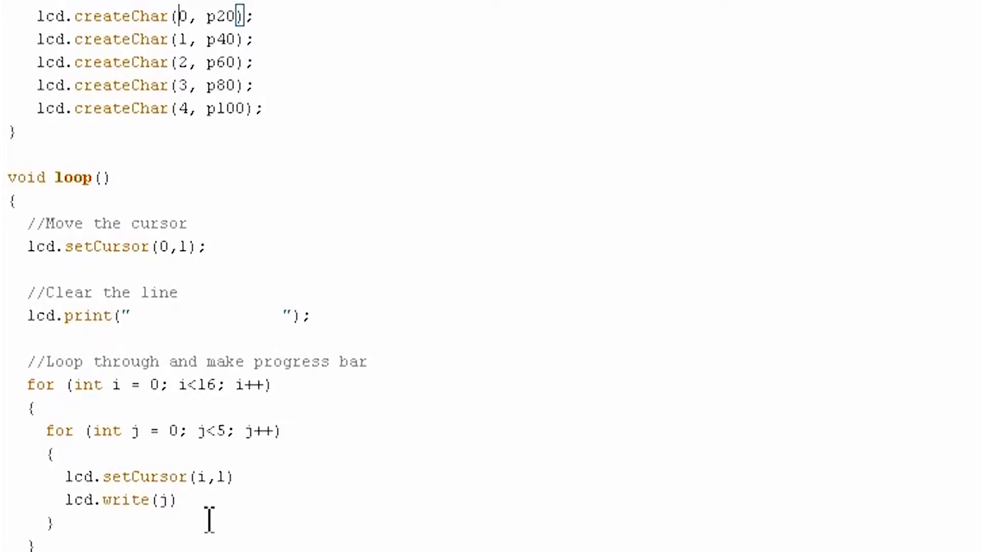
left_click(202, 502)
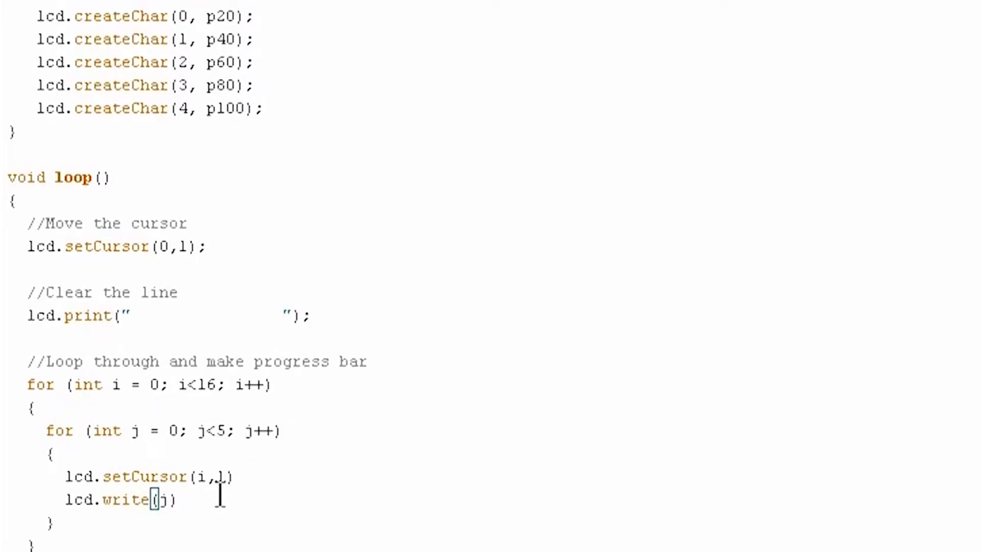
type(";")
left_click(262, 477)
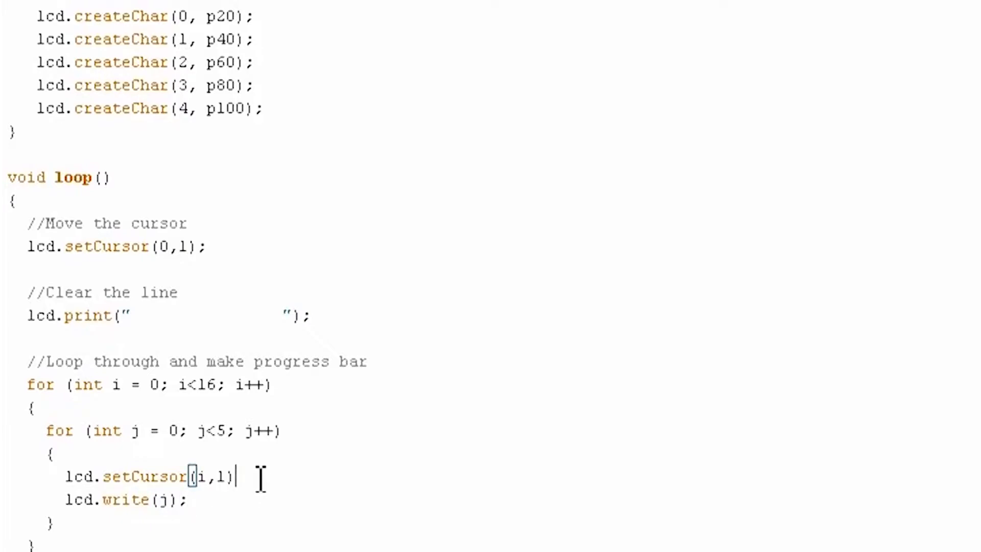
type(";")
key("Return")
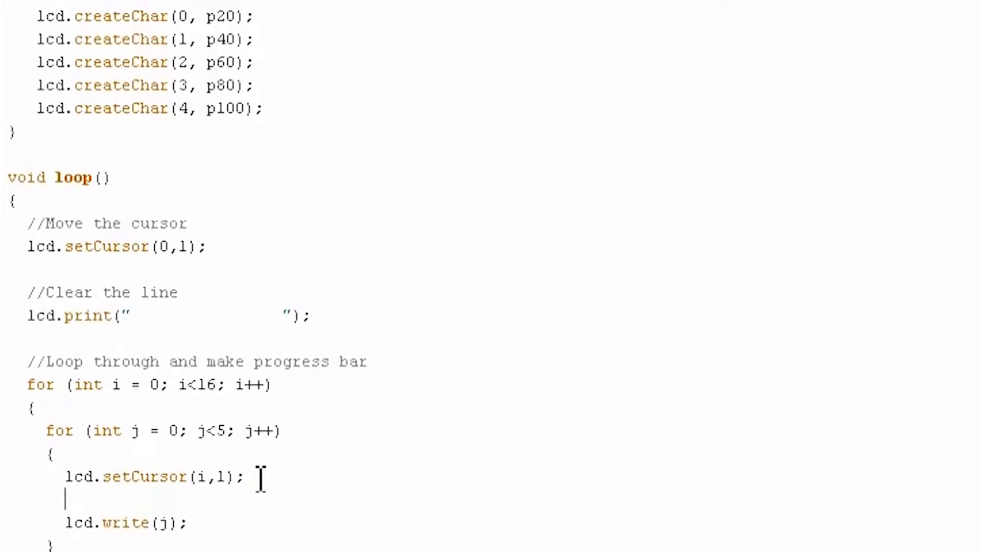
key("BackSpace")
key("BackSpace")
key("BackSpace")
key("BackSpace")
key("BackSpace")
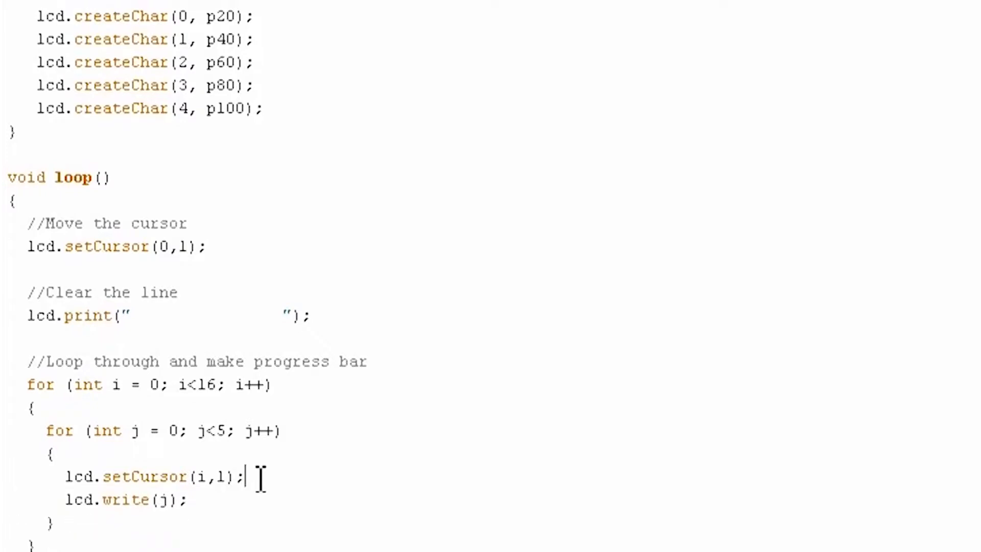
key("Return")
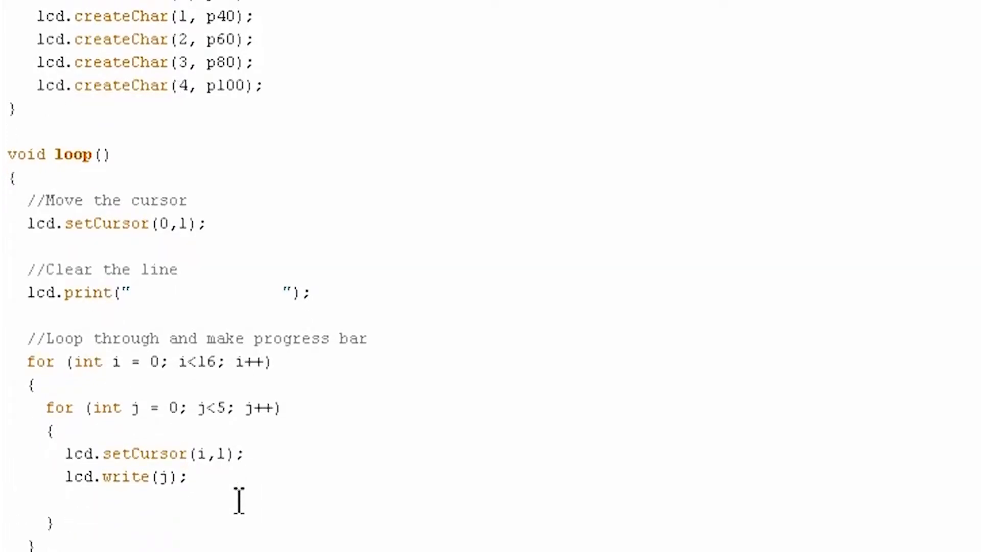
type("delay(")
type("100)")
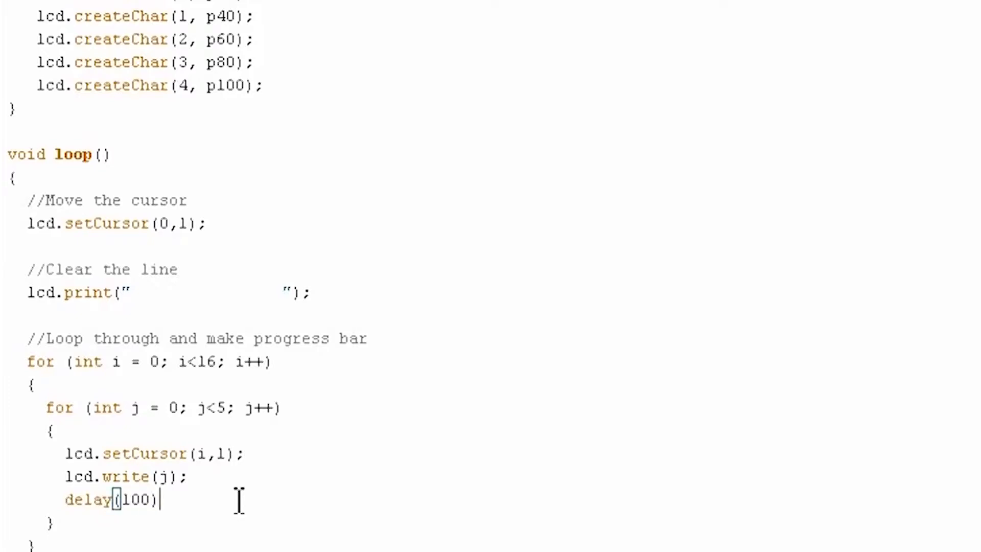
type(";")
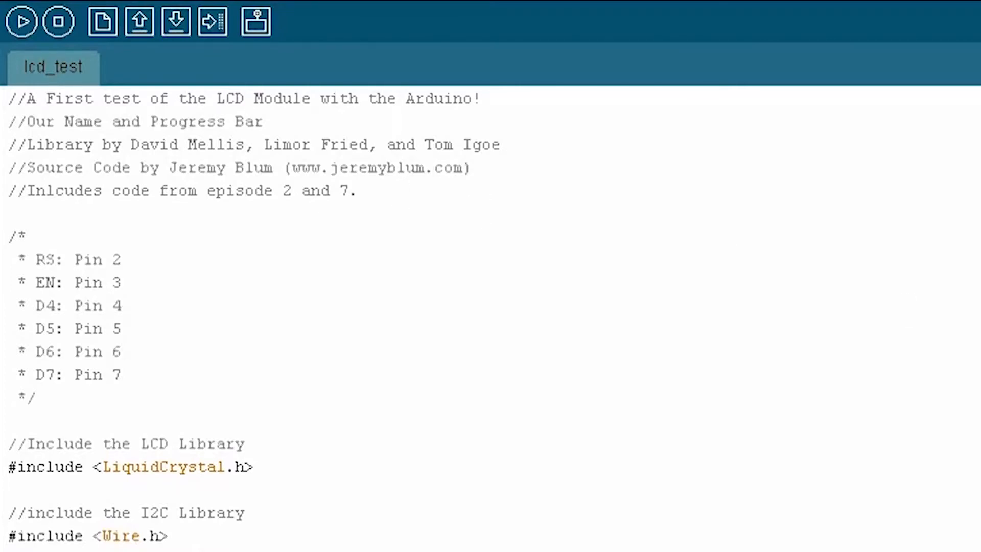
scroll(307, 307, "down", 3)
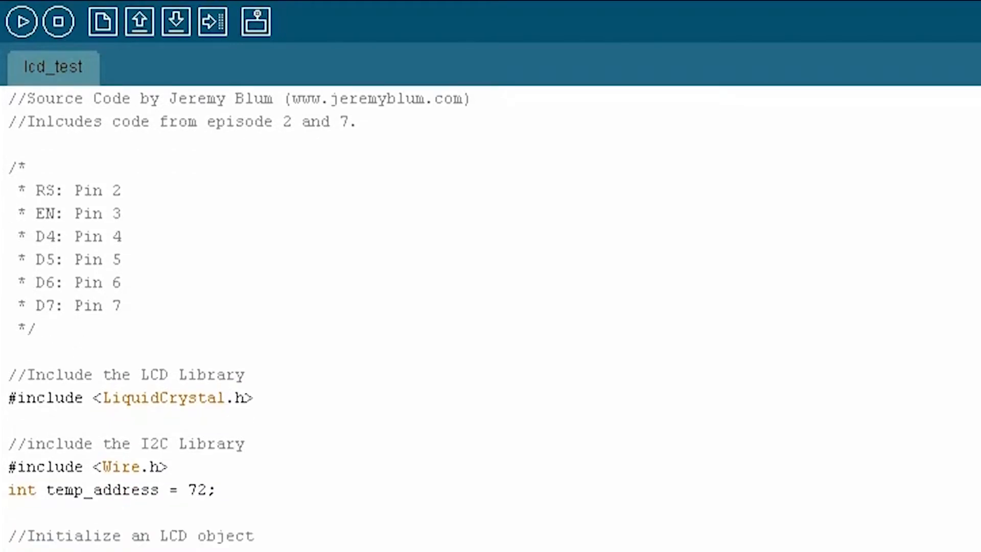
scroll(306, 307, "down", 1)
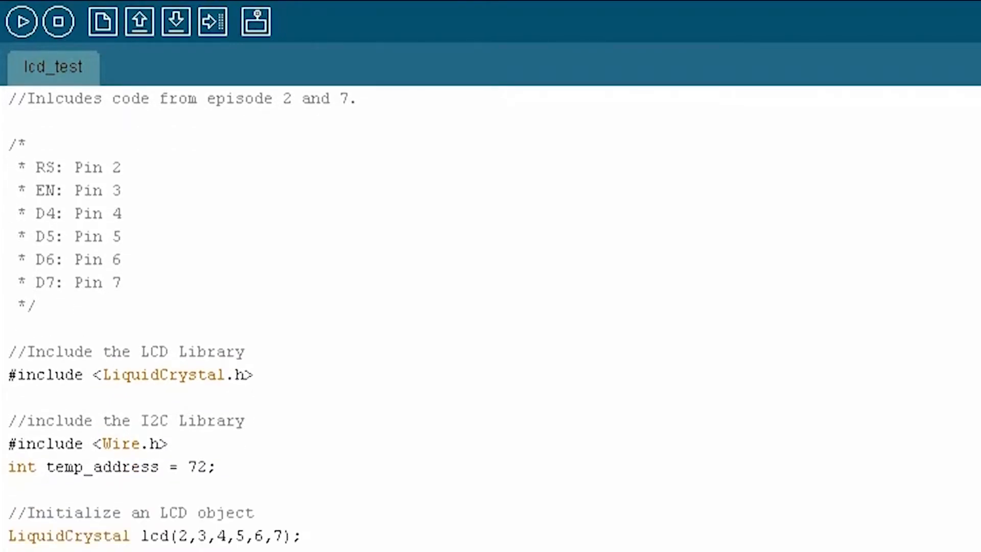
scroll(307, 306, "down", 1)
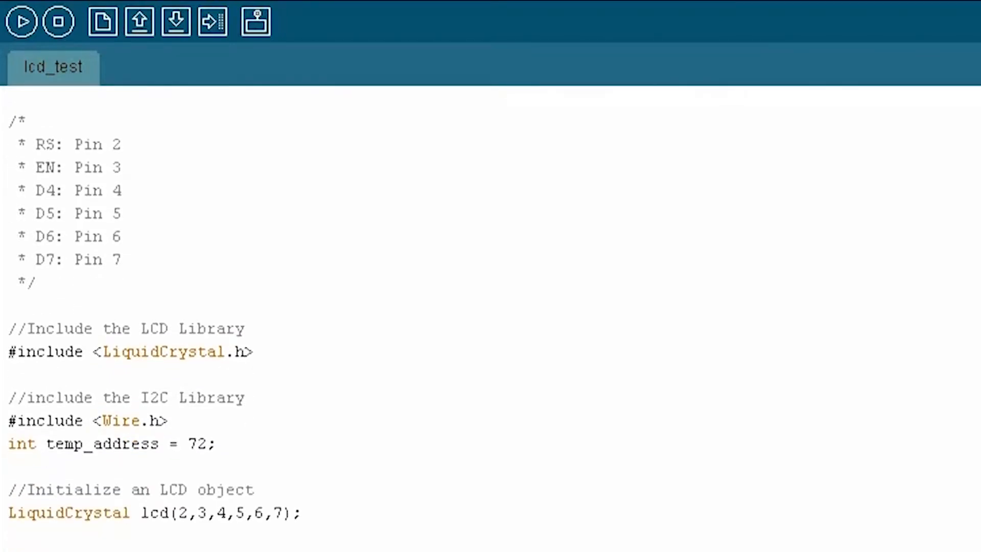
scroll(307, 307, "down", 1)
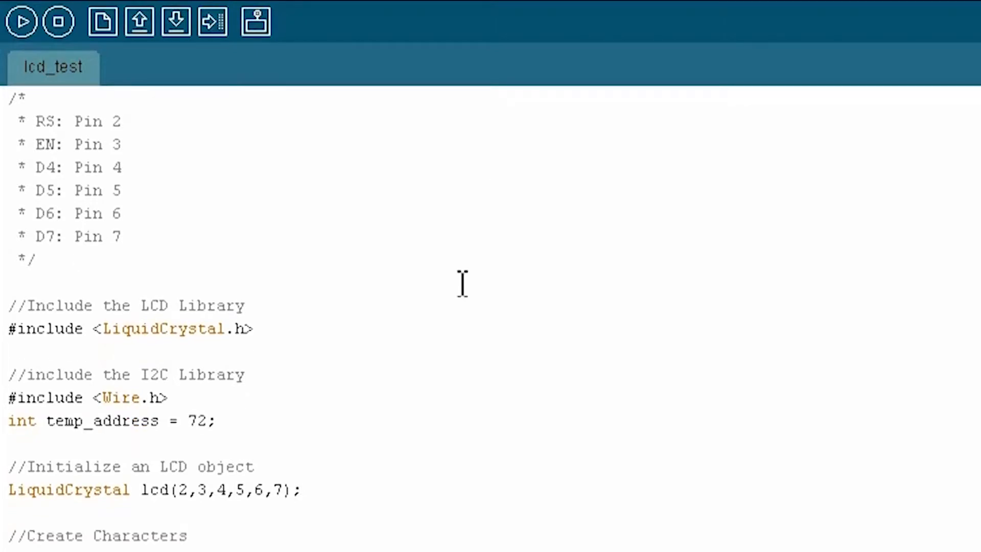
left_click(322, 322)
left_click(230, 420)
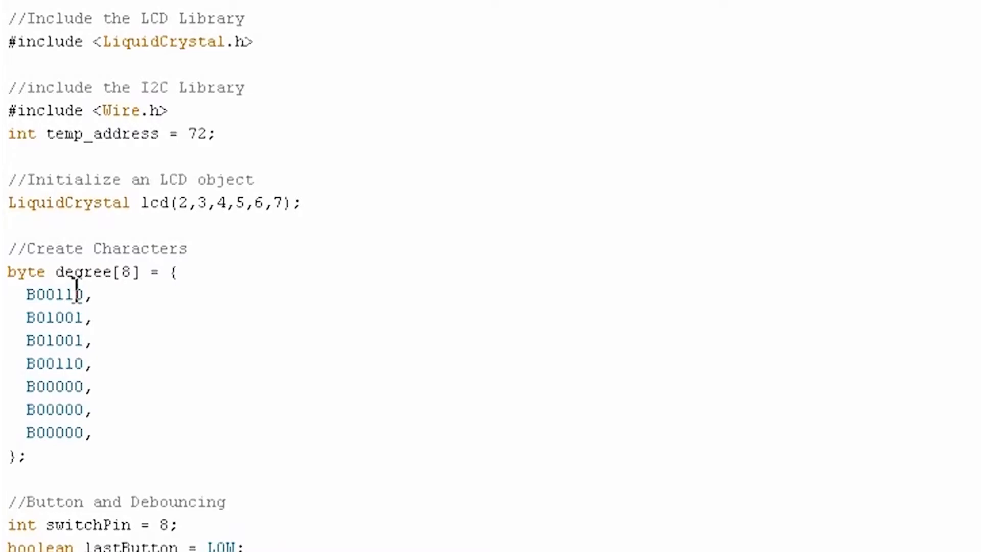
left_click(117, 271)
scroll(307, 307, "down", 4)
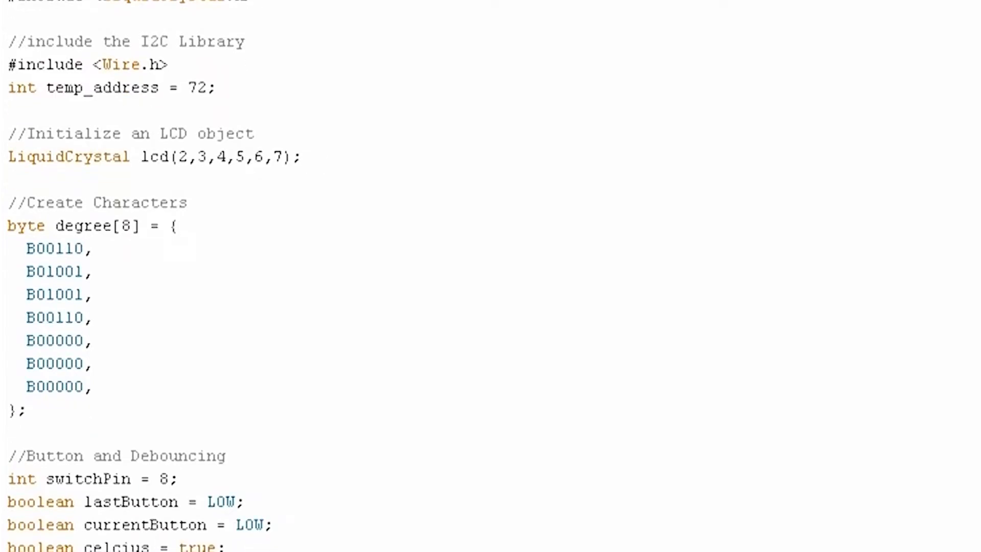
scroll(307, 306, "down", 4)
scroll(307, 306, "down", 3)
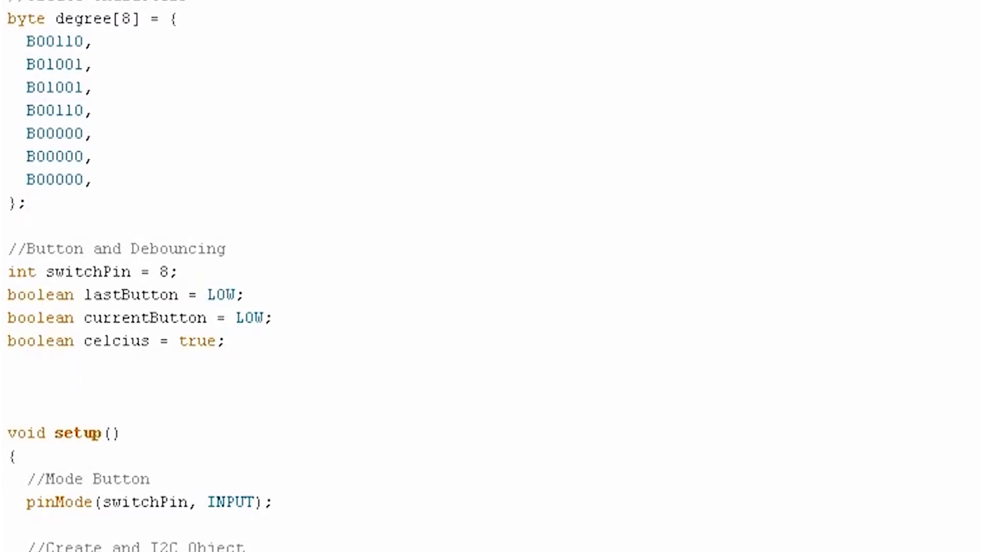
scroll(491, 276, "down", 3)
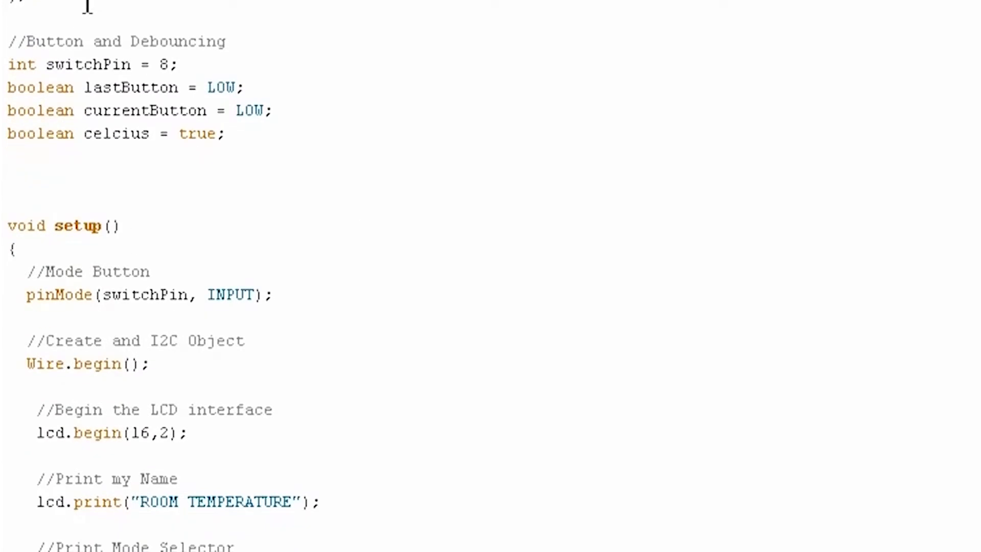
left_click(7, 133)
Insert a blank line above boolean celcius and review Wire.begin, ROOM TEMPERATURE and mode> in setup()
key("Return")
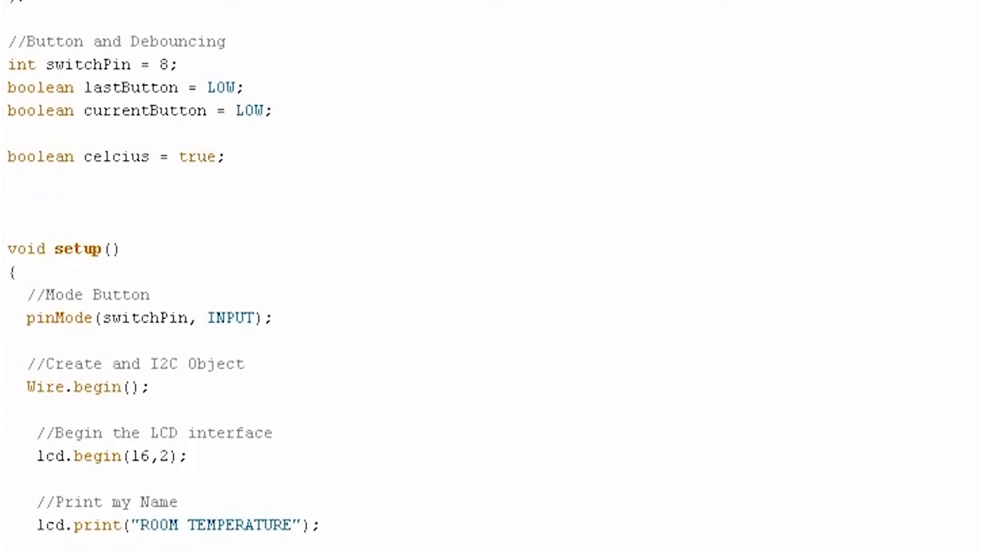
scroll(491, 276, "down", 1)
scroll(491, 275, "down", 6)
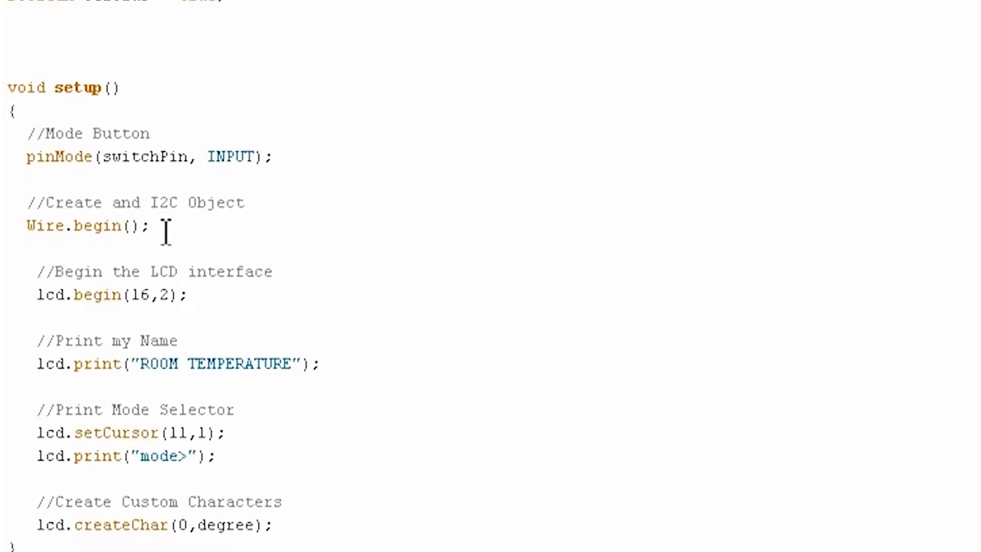
left_click_drag(153, 226, 28, 226)
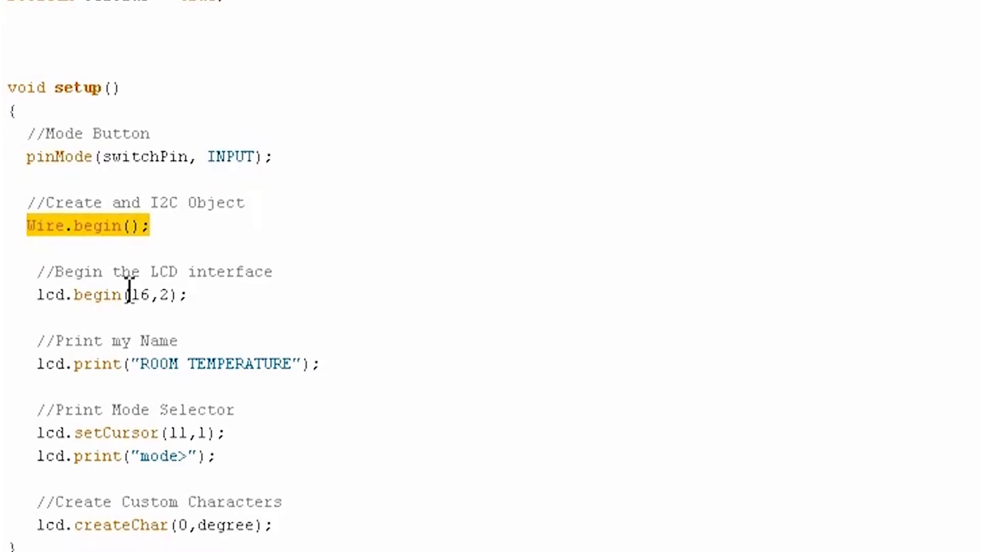
left_click_drag(140, 363, 296, 366)
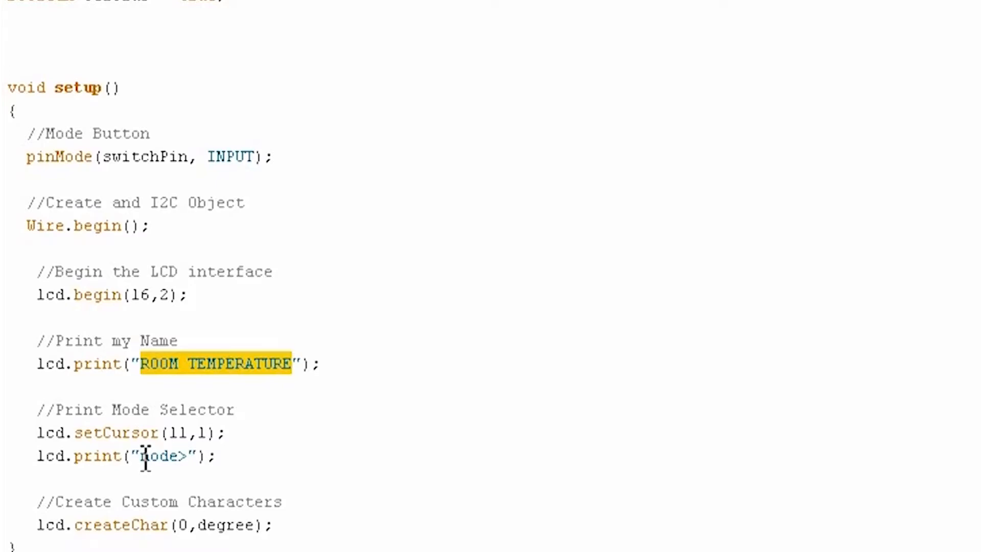
left_click_drag(141, 456, 192, 457)
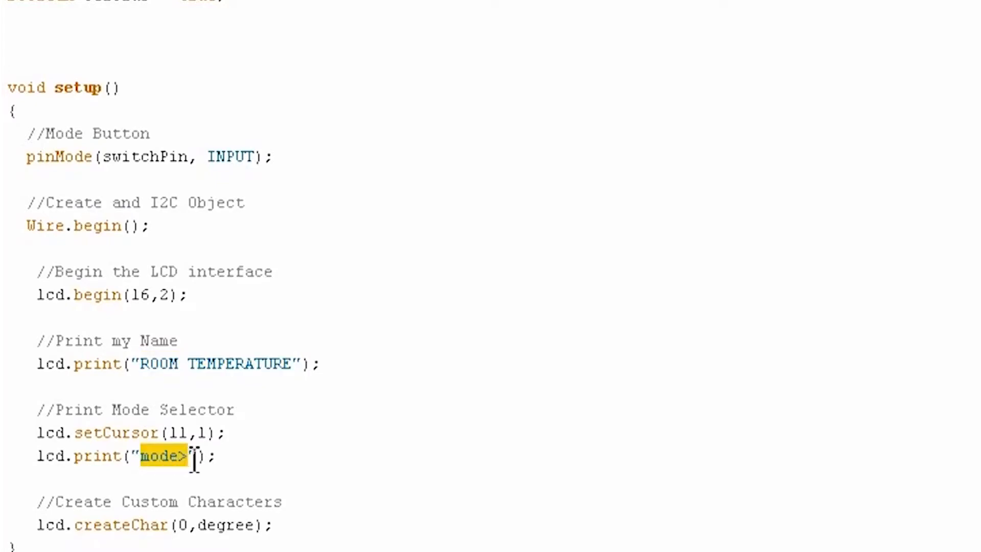
left_click(191, 458)
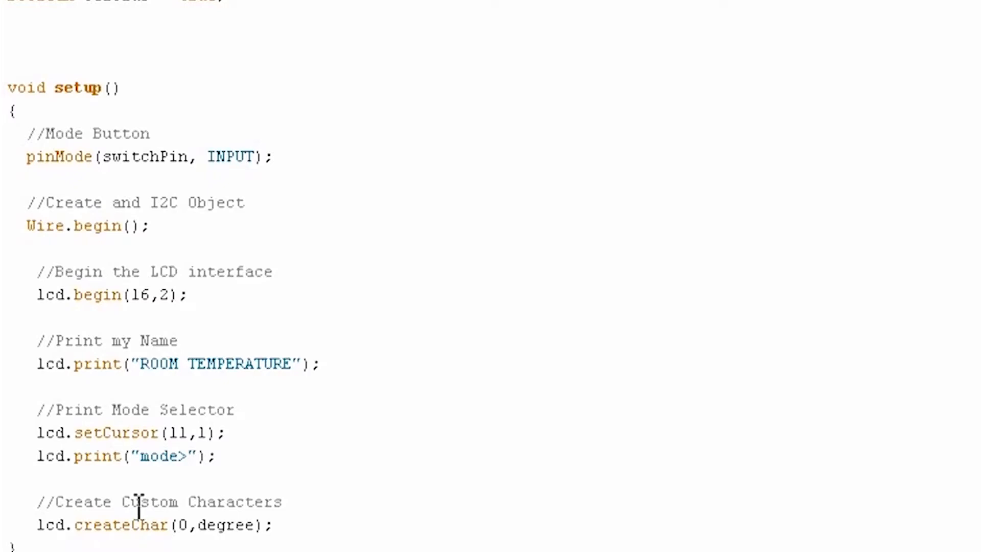
left_click(39, 526)
left_click_drag(198, 526, 262, 526)
scroll(461, 230, "up", 3)
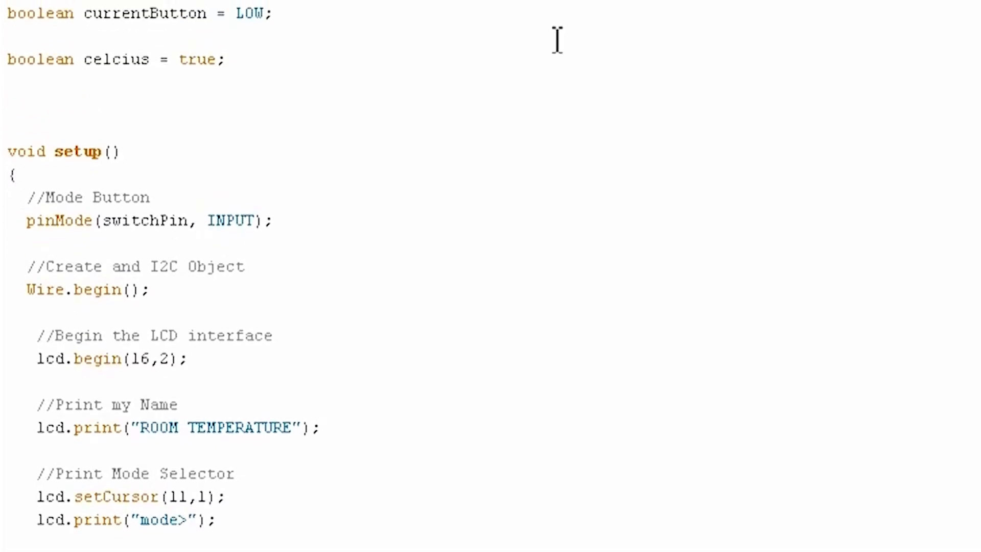
scroll(557, 40, "up", 5)
scroll(558, 41, "up", 3)
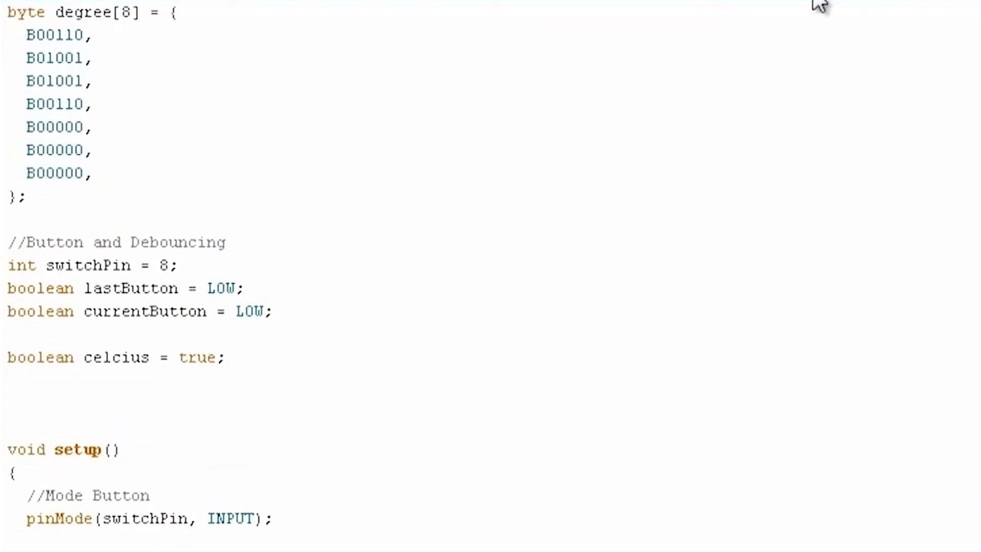
scroll(490, 276, "down", 5)
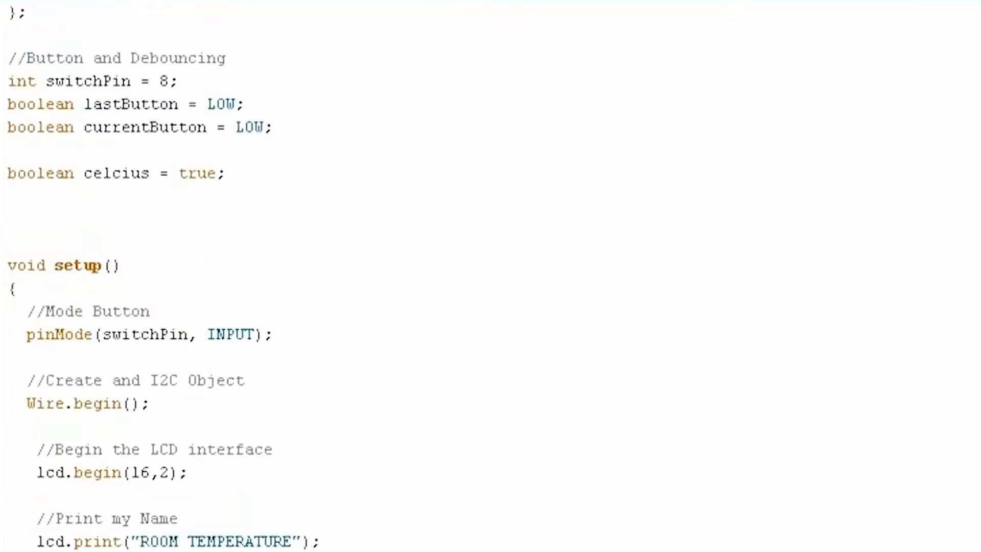
scroll(490, 276, "down", 4)
scroll(491, 276, "down", 1)
scroll(284, 403, "down", 2)
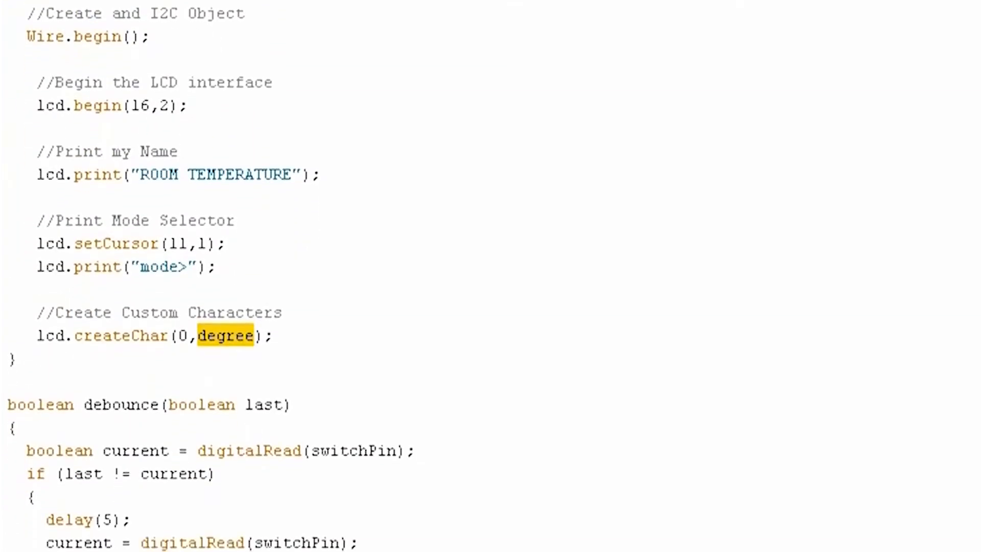
scroll(284, 402, "down", 2)
scroll(284, 403, "down", 2)
scroll(284, 402, "down", 2)
scroll(284, 403, "down", 2)
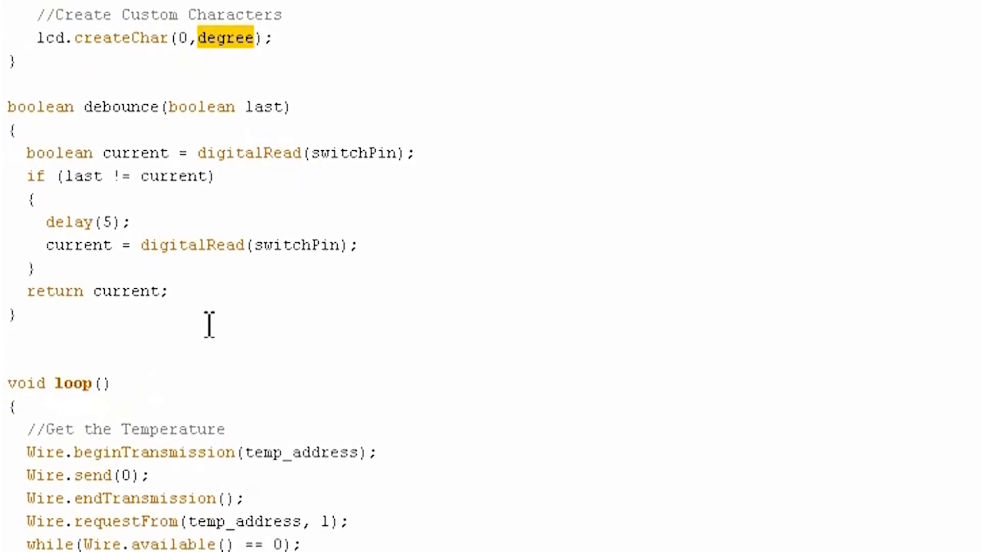
scroll(208, 321, "down", 1)
left_click_drag(6, 61, 55, 272)
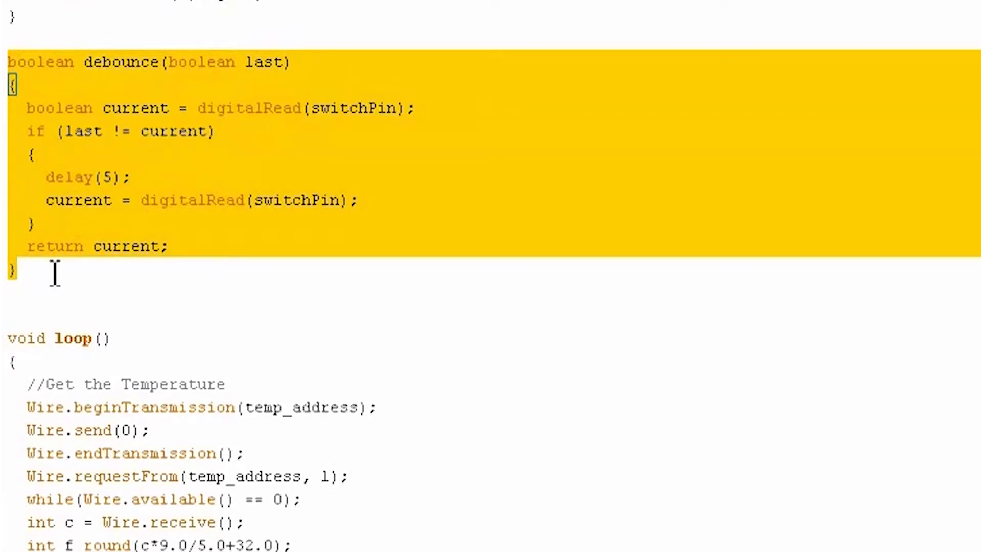
left_click(56, 273)
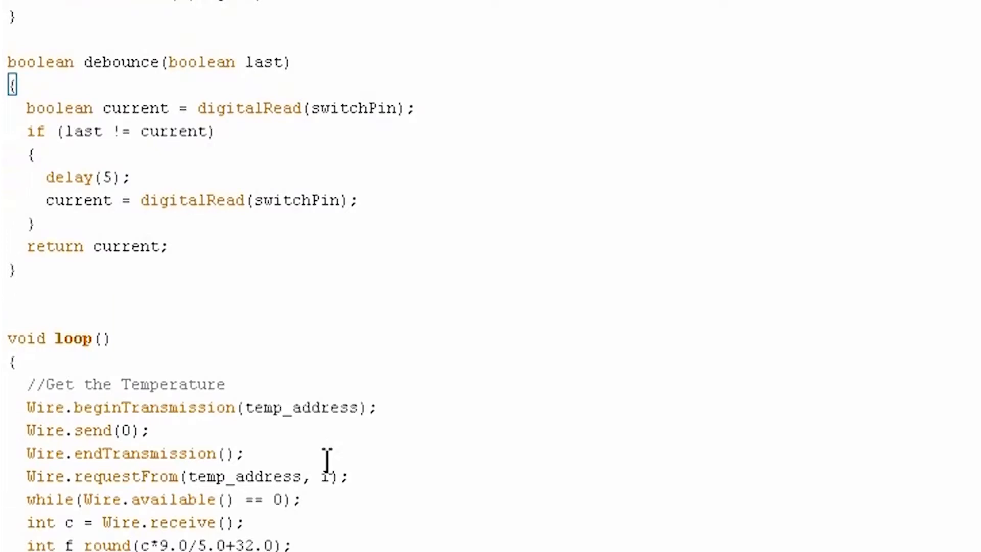
Add currentButton = debounce(lastButton); under the Button Switch Code comment in loop()
mouse_move(26, 407)
left_mouse_down()
mouse_move(140, 475)
mouse_move(303, 483)
left_mouse_up()
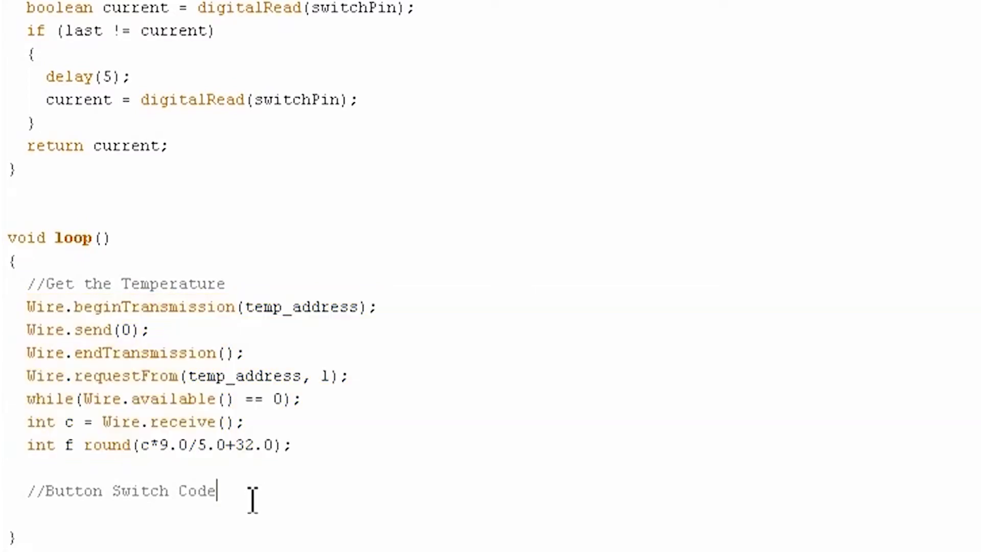
left_click(253, 503)
key("Return")
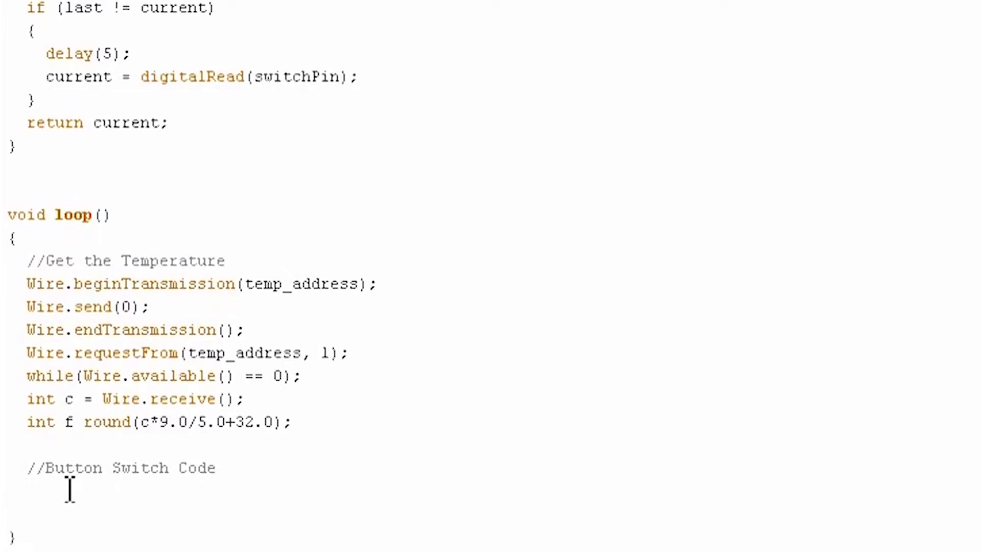
type("current")
type("(deb")
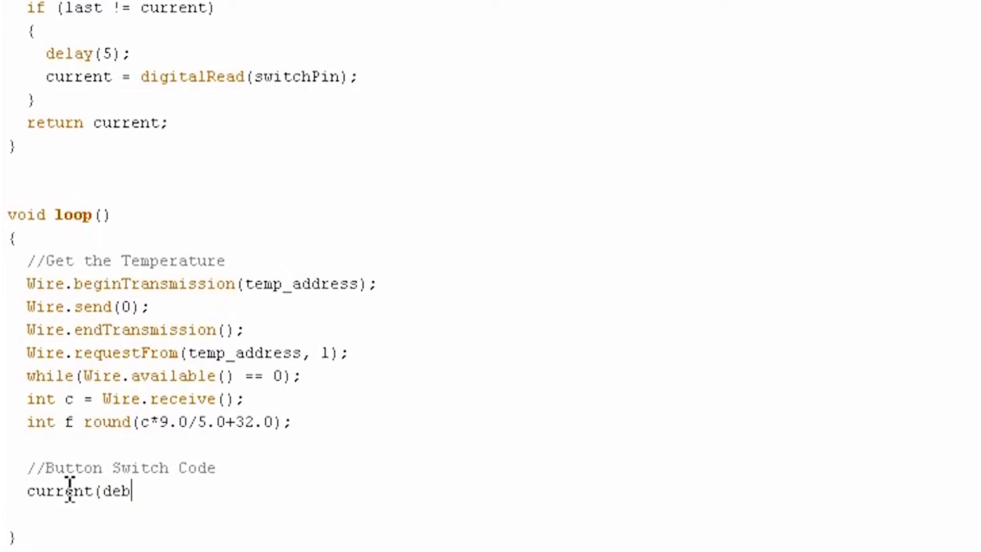
type("ounce")
key("BackSpace")
key("BackSpace")
key("BackSpace")
key("BackSpace")
key("BackSpace")
key("BackSpace")
key("BackSpace")
type("Butto")
type("n = ")
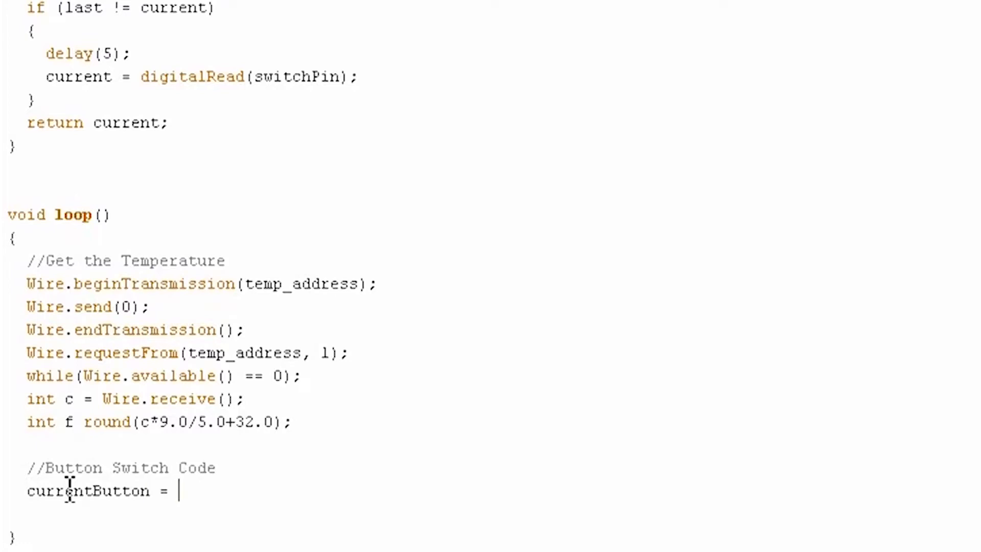
type("debounce(las")
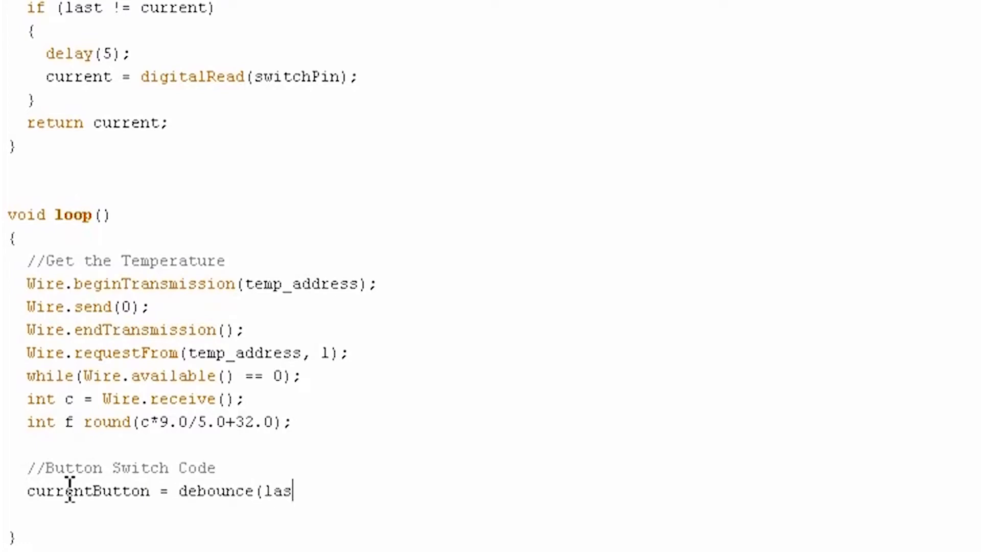
type("tButton);")
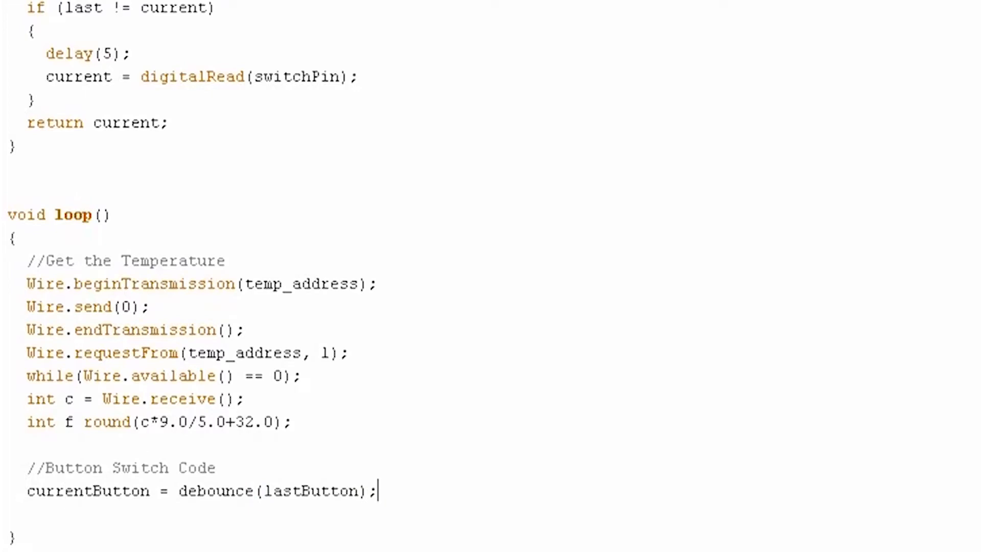
scroll(491, 276, "up", 8)
scroll(491, 276, "up", 4)
scroll(490, 276, "up", 2)
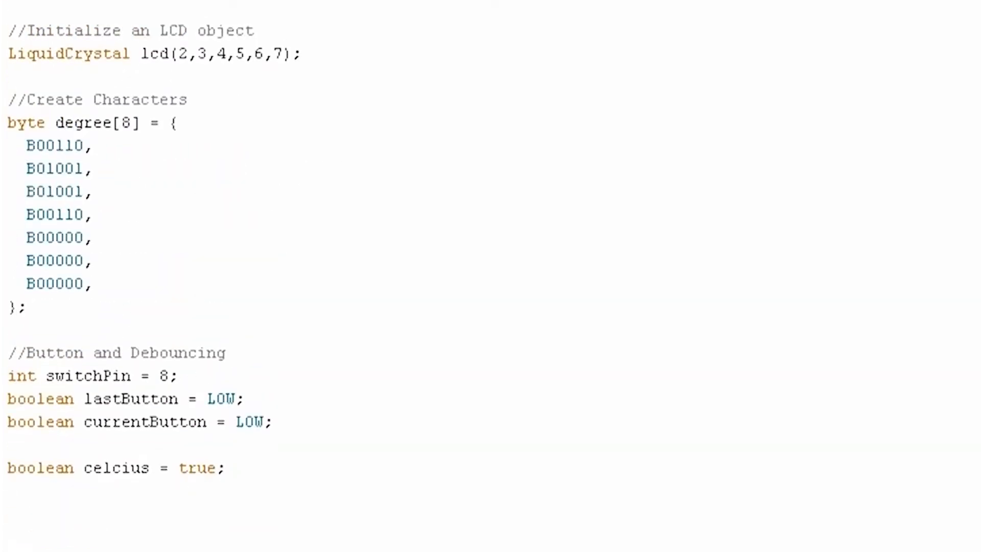
scroll(490, 276, "down", 3)
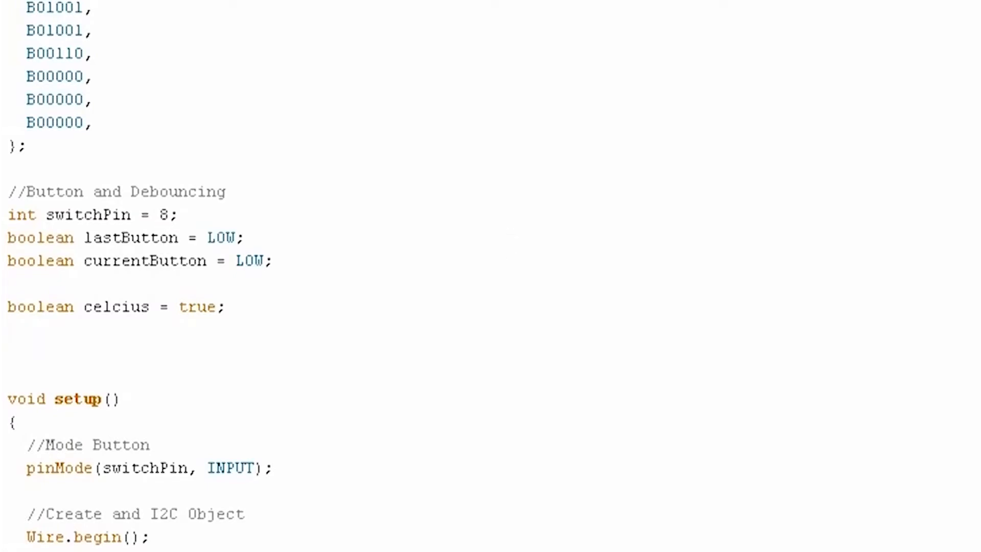
scroll(491, 276, "down", 10)
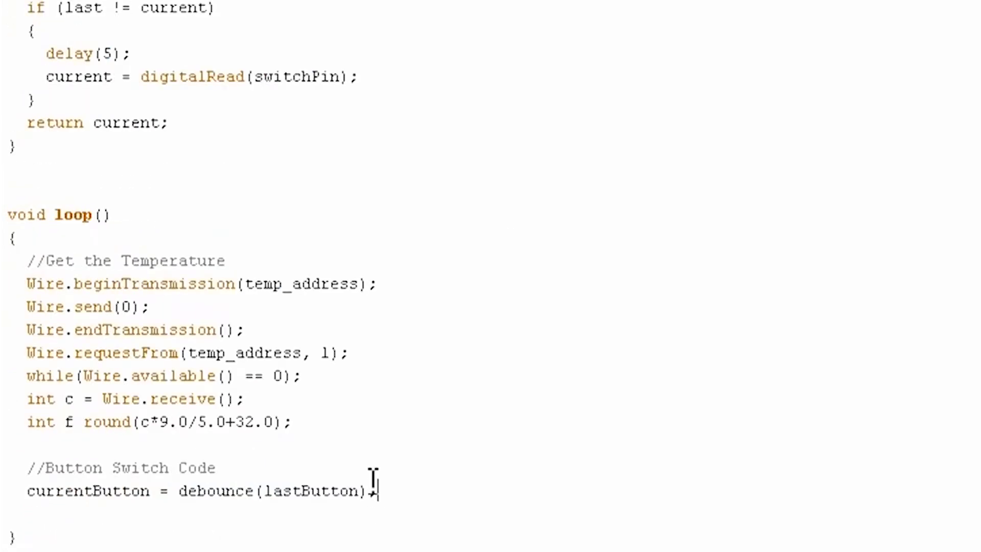
left_click(375, 490)
key("Return")
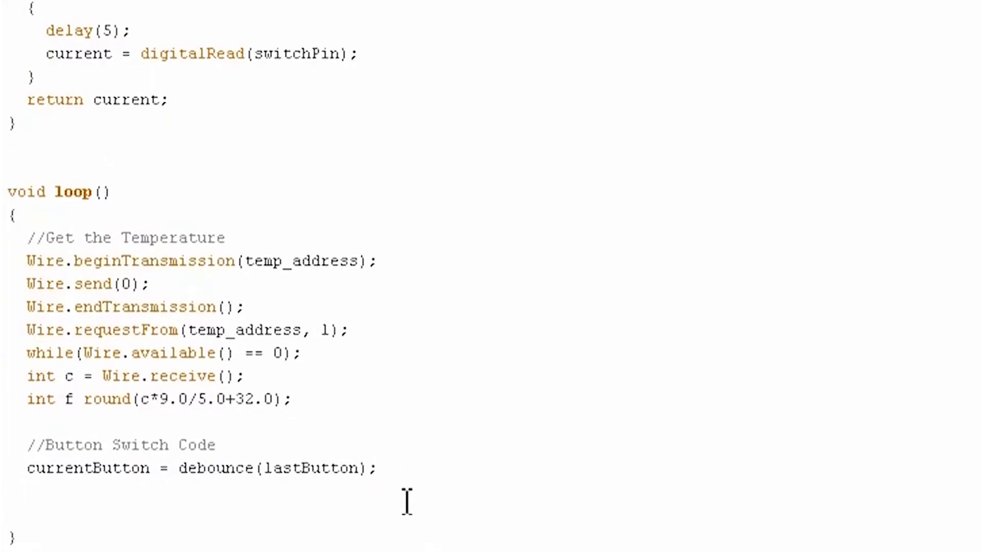
type("if ")
type("(last =")
type("= LOW")
Write the condition if (lastButton == LOW && currentButton == HIGH), correcting the typo, and start its body
key("BackSpace")
key("BackSpace")
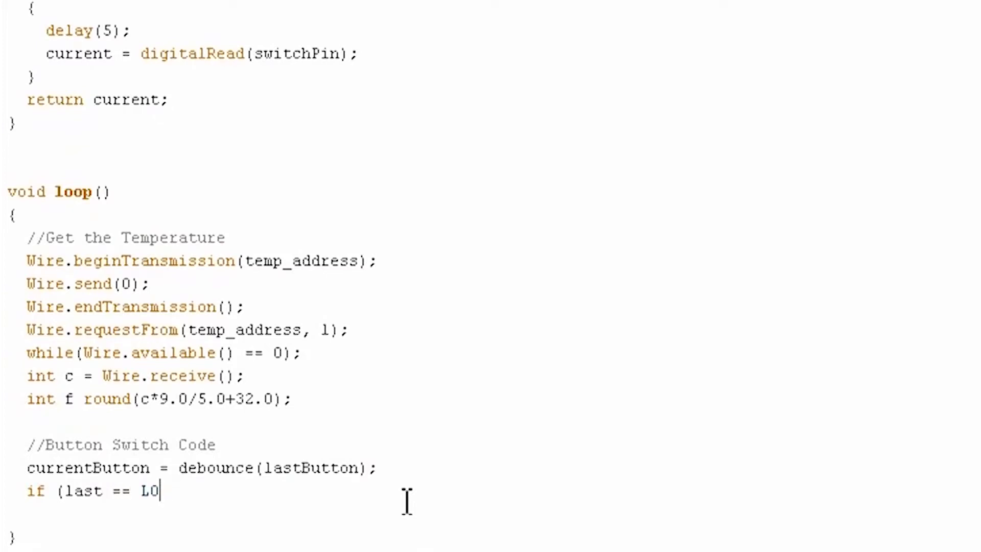
key("BackSpace")
key("BackSpace")
key("BackSpace")
key("BackSpace")
key("BackSpace")
type("Button")
type(" == LOW")
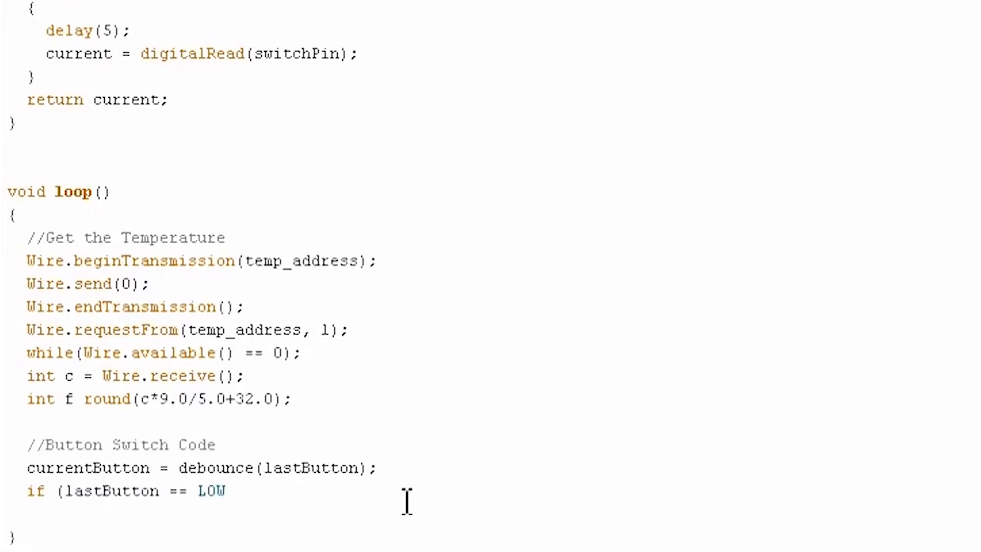
type(" && ")
type("currentBut")
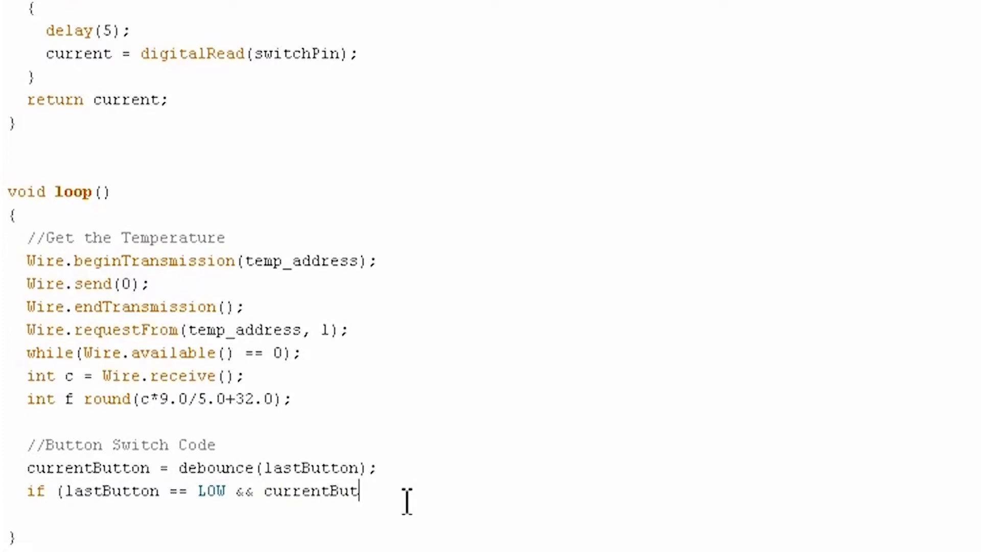
type("ton == HI")
type("GH)")
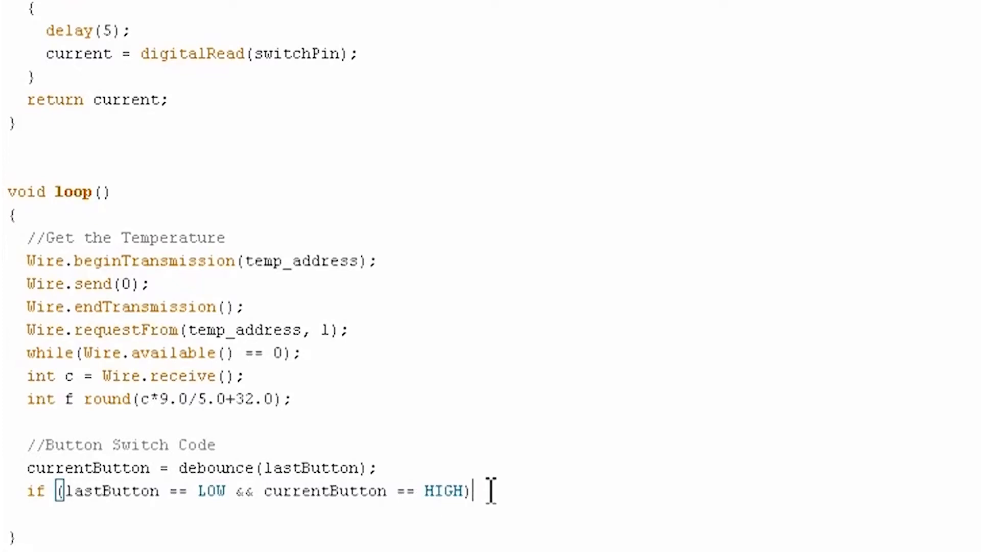
key("Return")
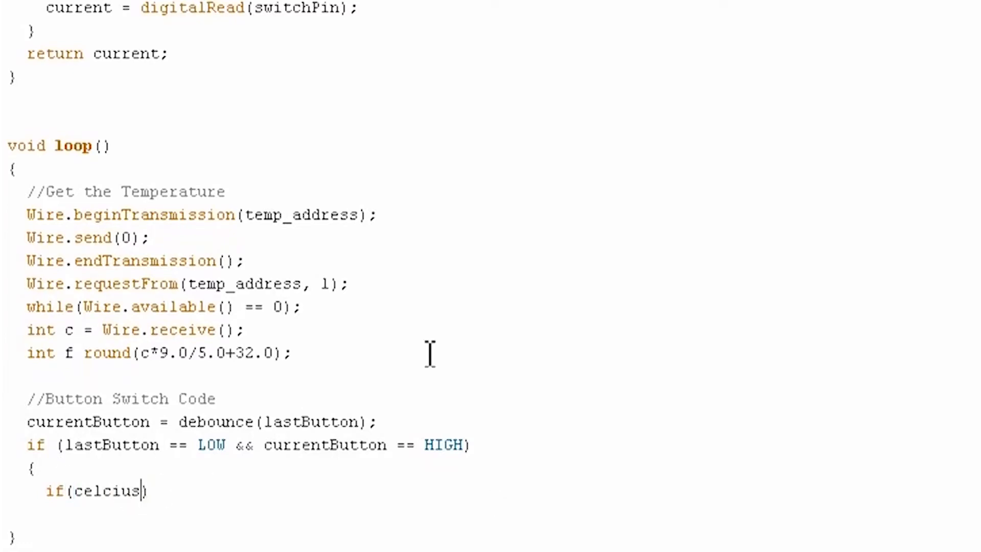
type("== TRUE")
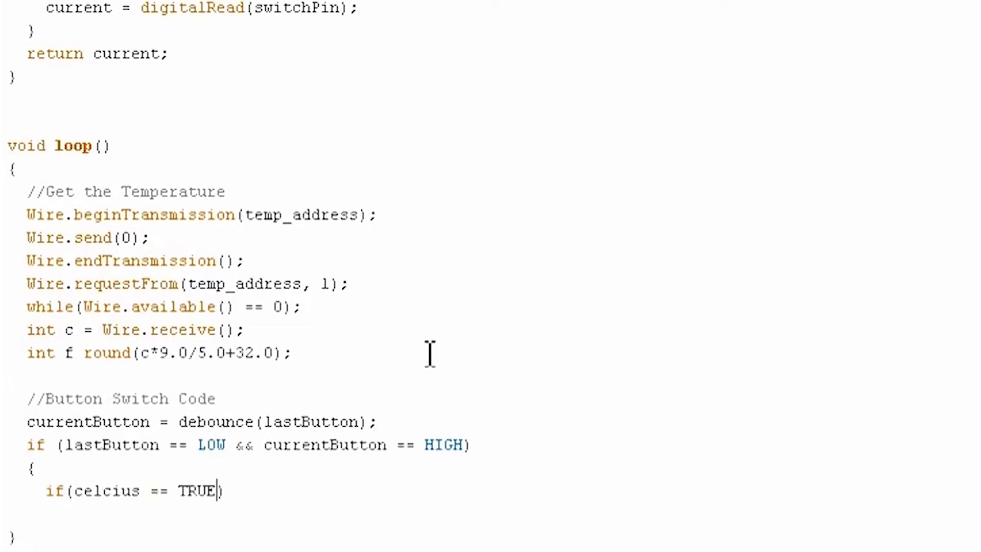
Write if(celcius) celcius = false; with true in lowercase and no stray comparison
key("BackSpace")
key("BackSpace")
key("BackSpace")
key("BackSpace")
type("t")
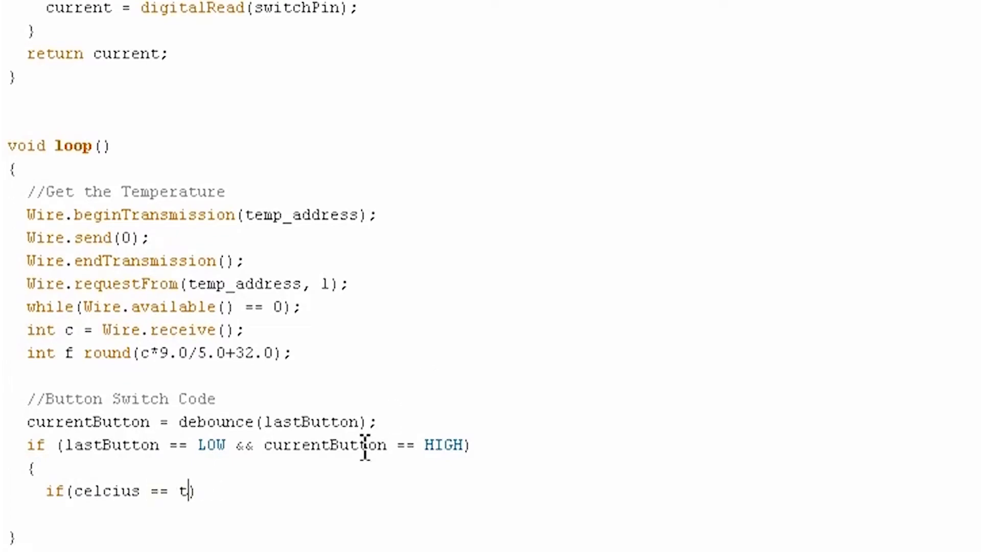
type("rue")
key("BackSpace")
key("BackSpace")
key("BackSpace")
key("BackSpace")
key("BackSpace")
key("BackSpace")
key("BackSpace")
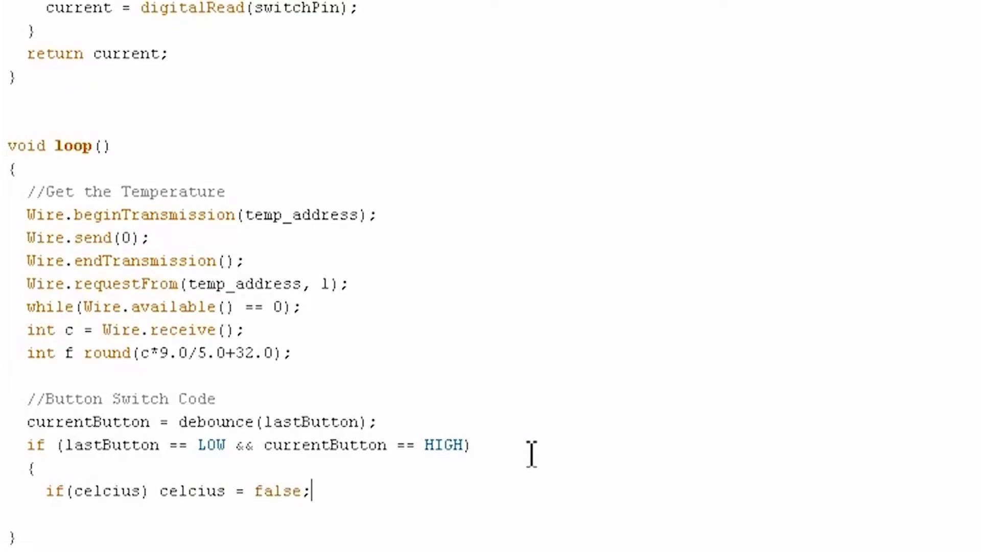
key("Return")
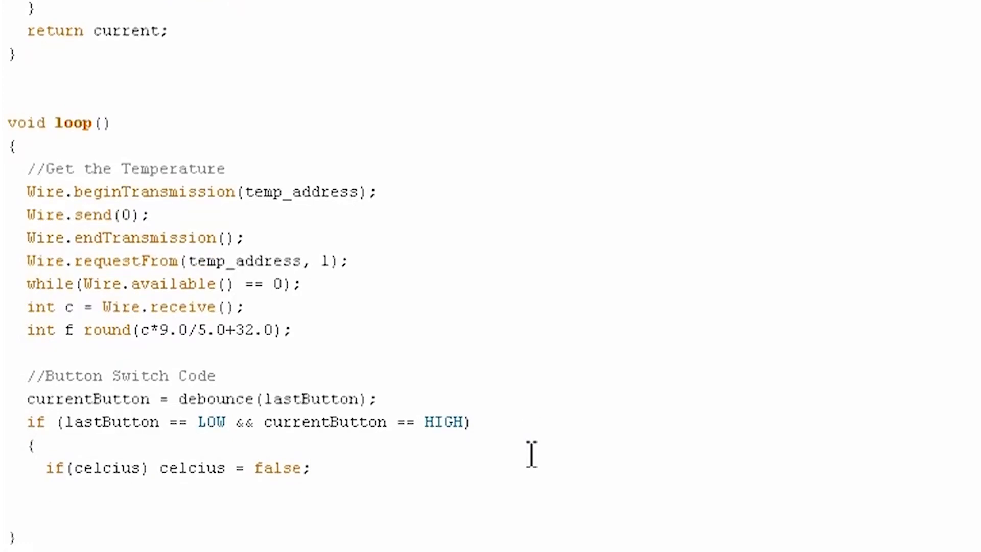
type("else(ce")
type("lcius ")
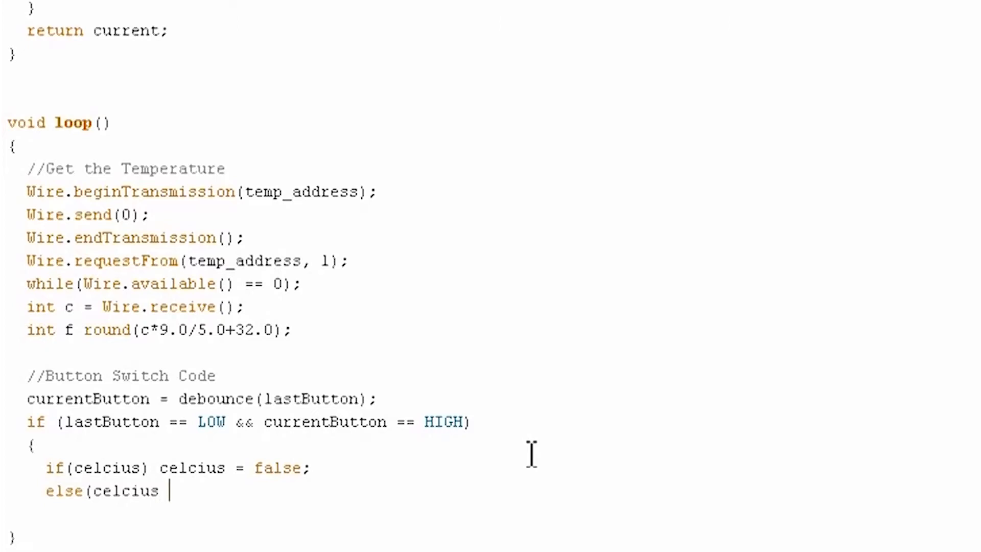
type("=")
Add else celcius = true; and remove the stray parenthesis after else
key("BackSpace")
type("true")
left_click(94, 490)
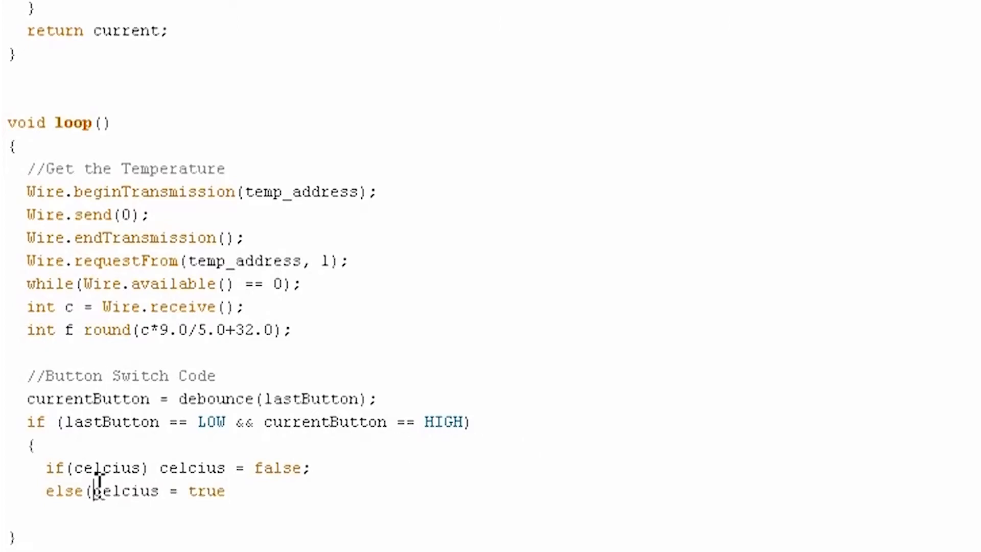
key("BackSpace")
type(";")
left_click(296, 491)
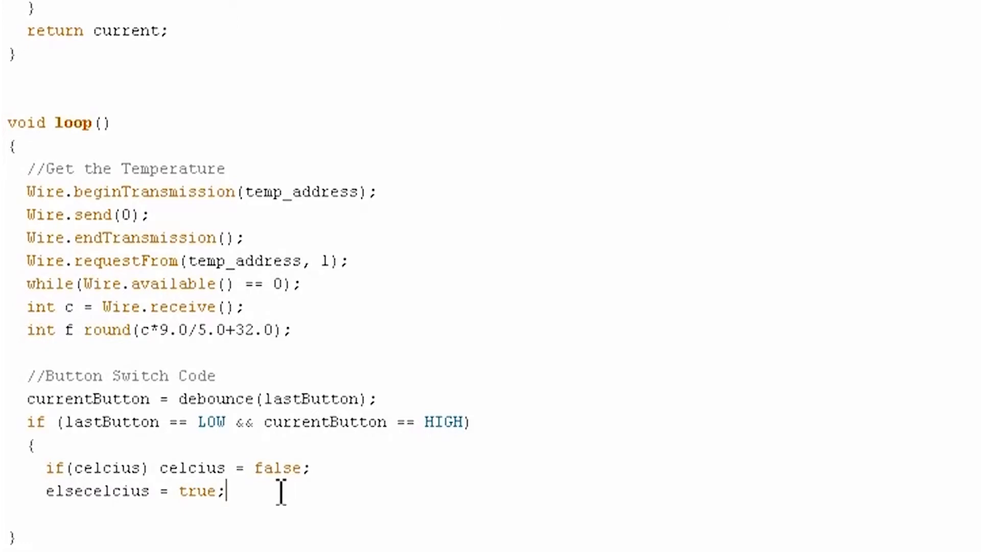
Blank the LCD's second row with lcd.setCursor(0,1); and an lcd.print of spaces
key("Return")
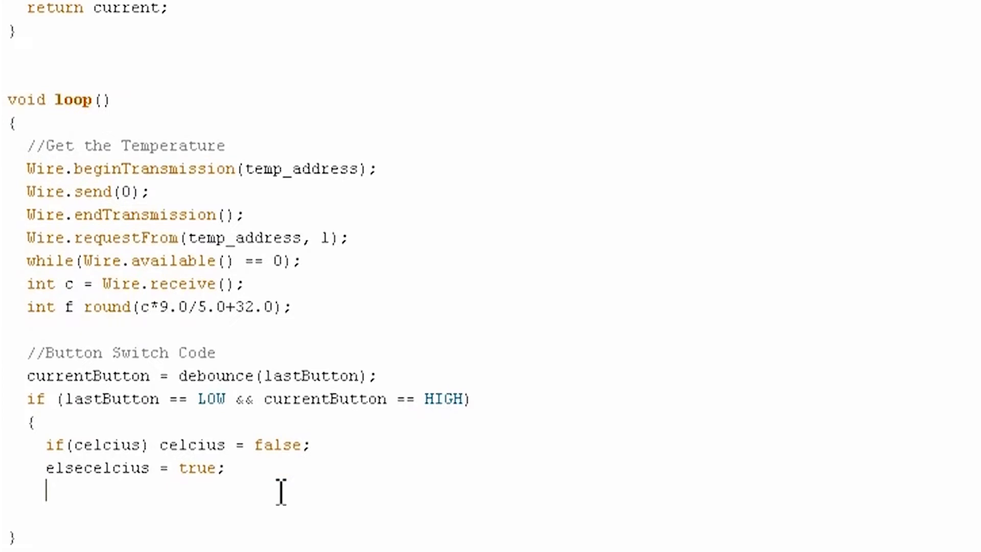
type("lcd")
type(".setC")
type("ure")
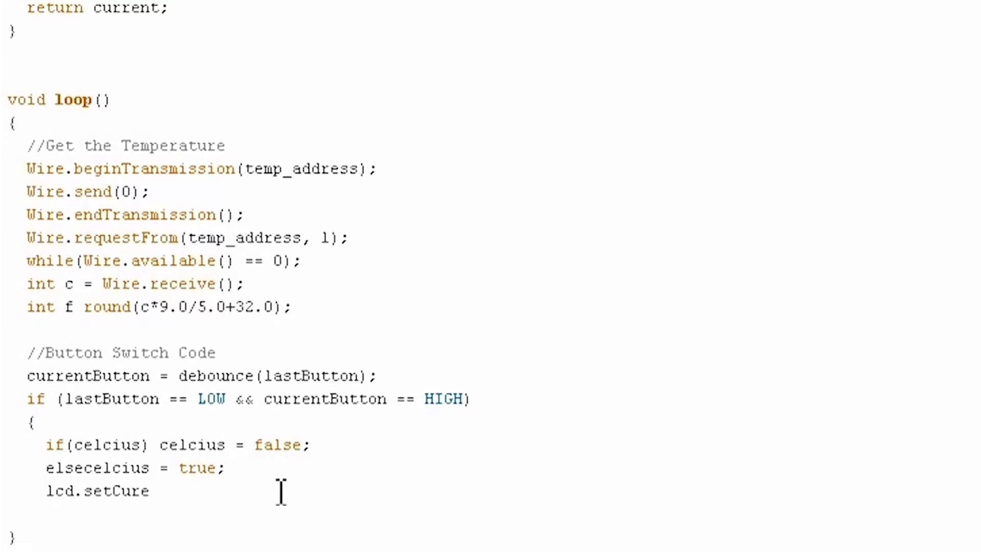
key("BackSpace")
type("so")
type("r(")
type("0,1);")
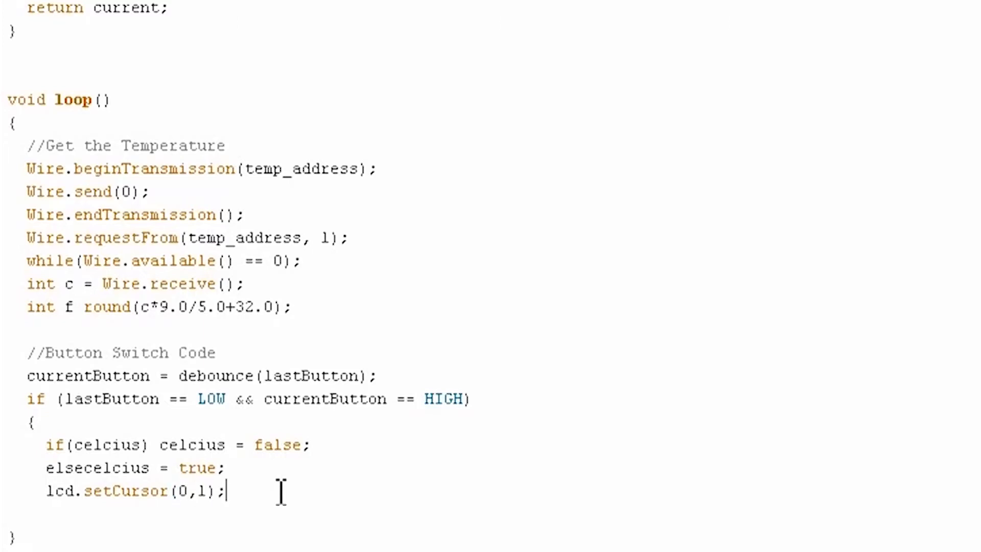
key("Return")
type("lcd")
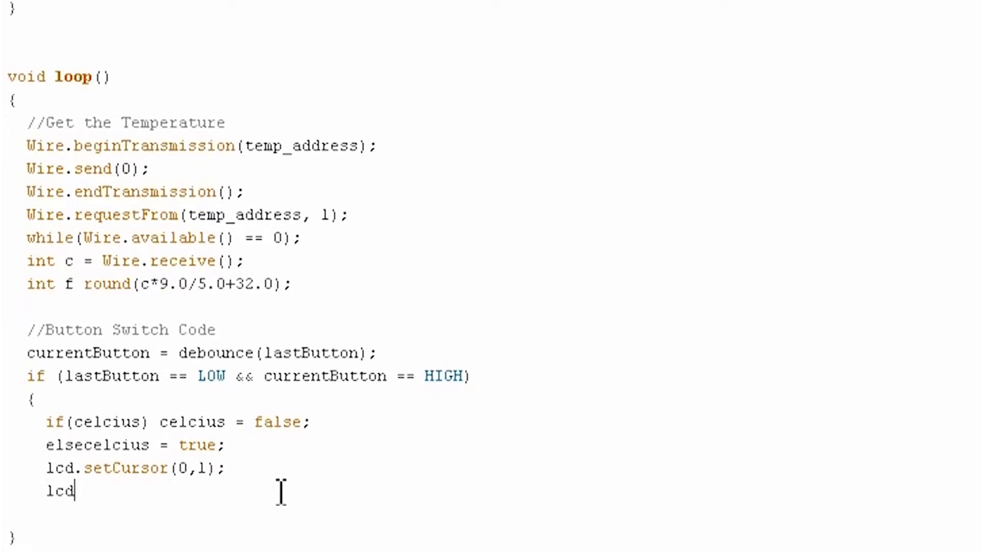
type(".print(")
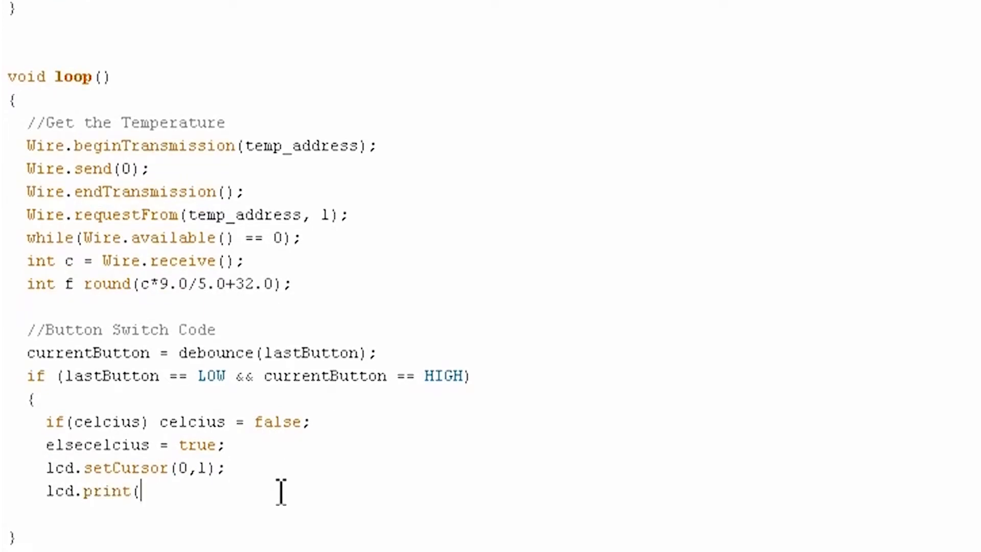
type("\"")
scroll(280, 490, "up", 4)
scroll(281, 491, "up", 4)
scroll(280, 491, "up", 4)
scroll(280, 490, "up", 4)
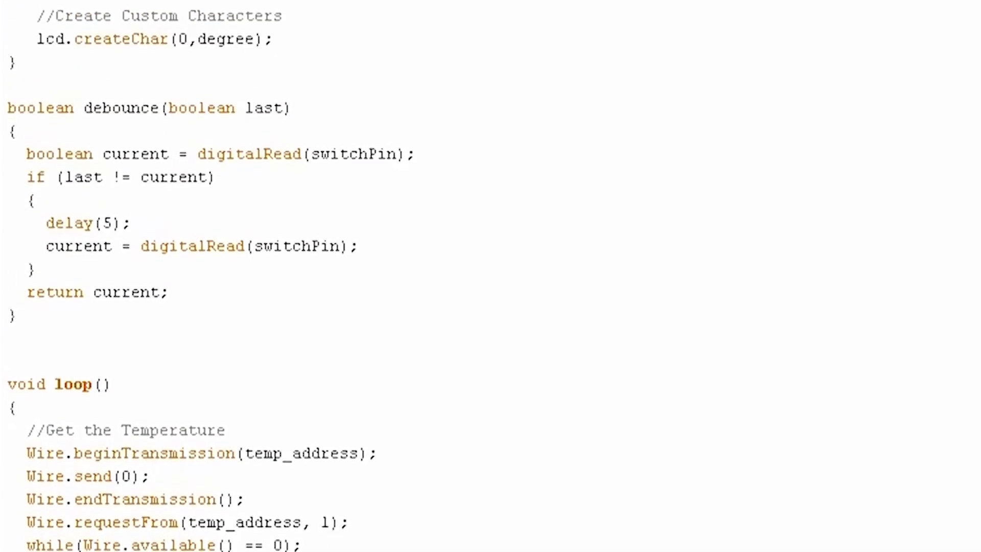
scroll(280, 429, "up", 2)
scroll(281, 429, "up", 1)
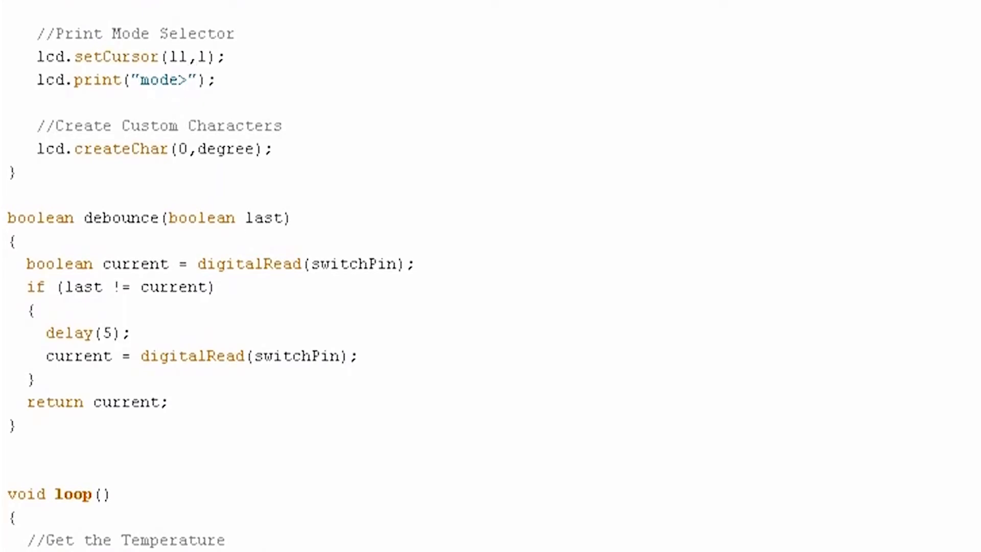
scroll(193, 489, "down", 3)
scroll(193, 488, "down", 3)
scroll(193, 488, "down", 3)
scroll(194, 488, "down", 3)
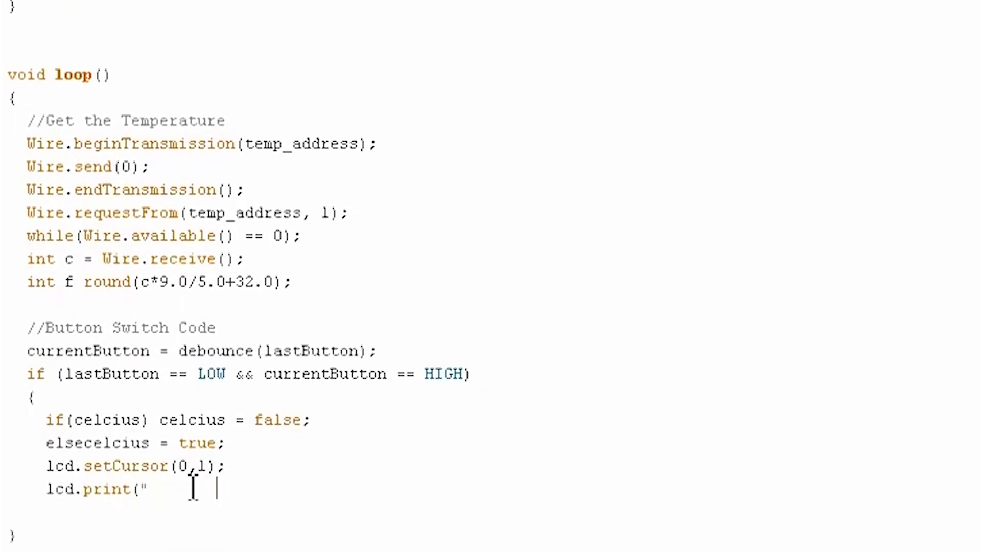
type("\")")
type(";")
key("Return")
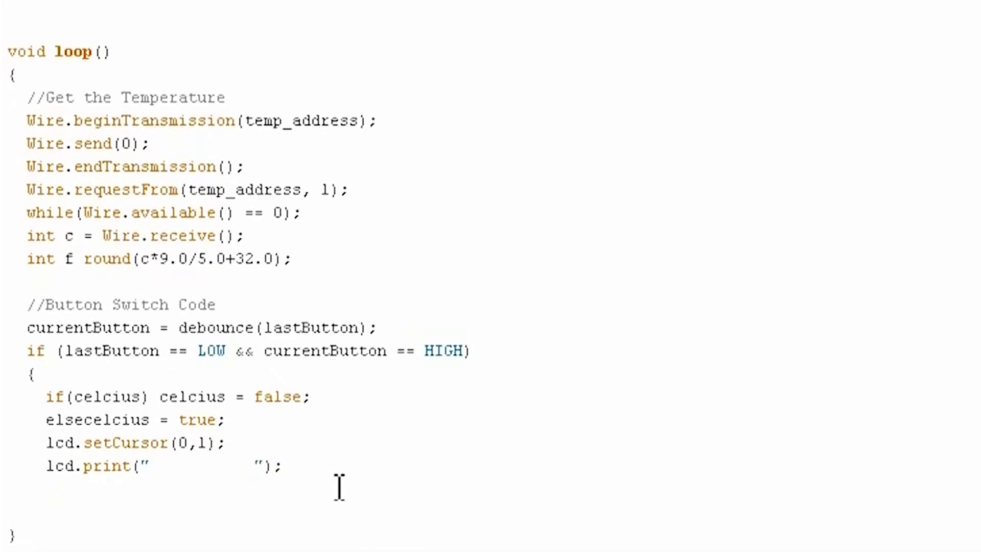
type("}")
Close the button block and add lastButton = currentButton; after it
key("Return")
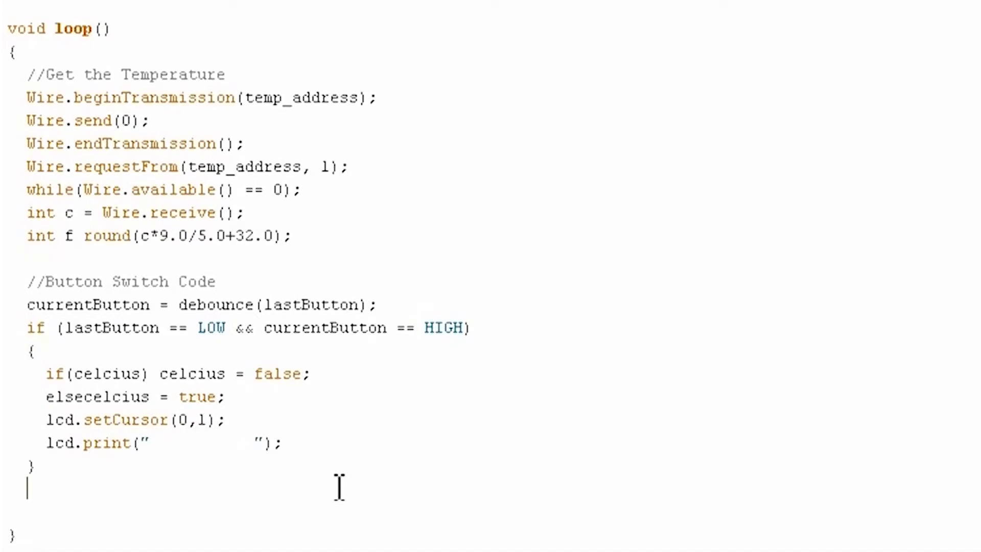
type("lastB")
type("utton = ")
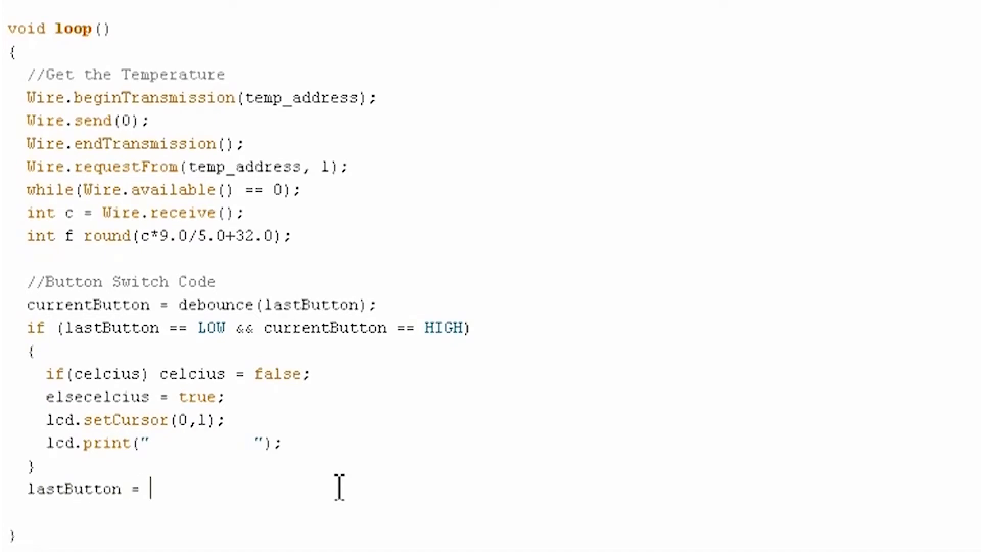
type("curren")
type("tButton")
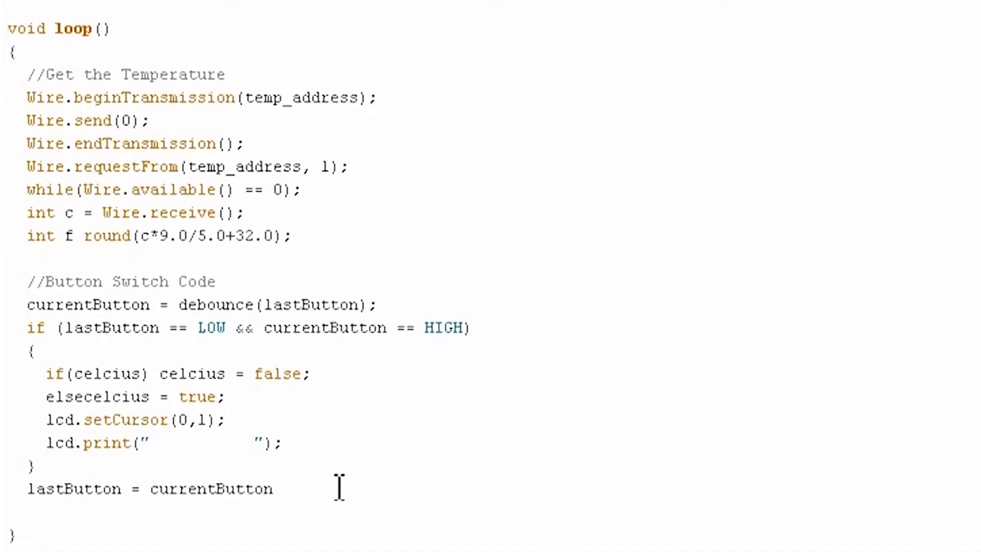
type(";")
key("Return")
key("Return")
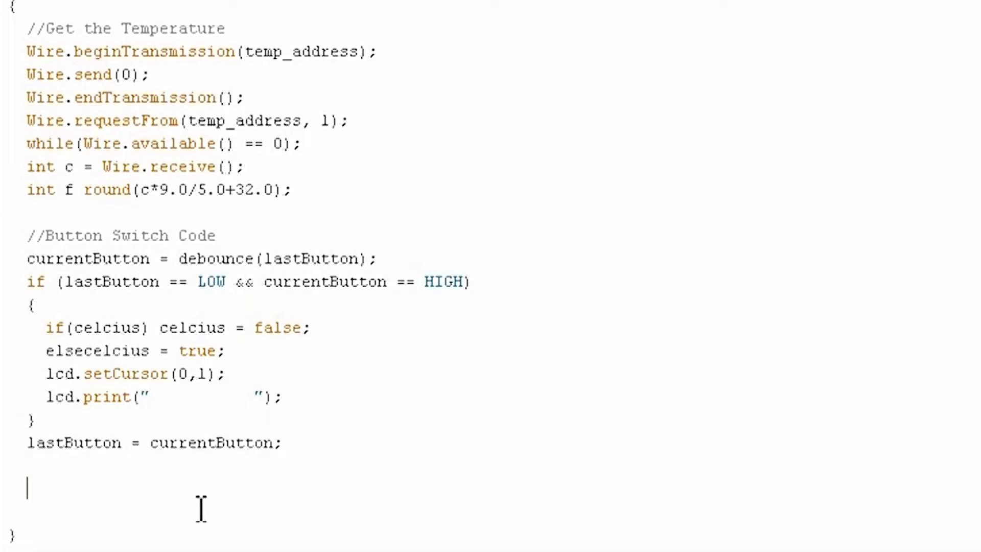
type("lcd.")
type("setCursor")
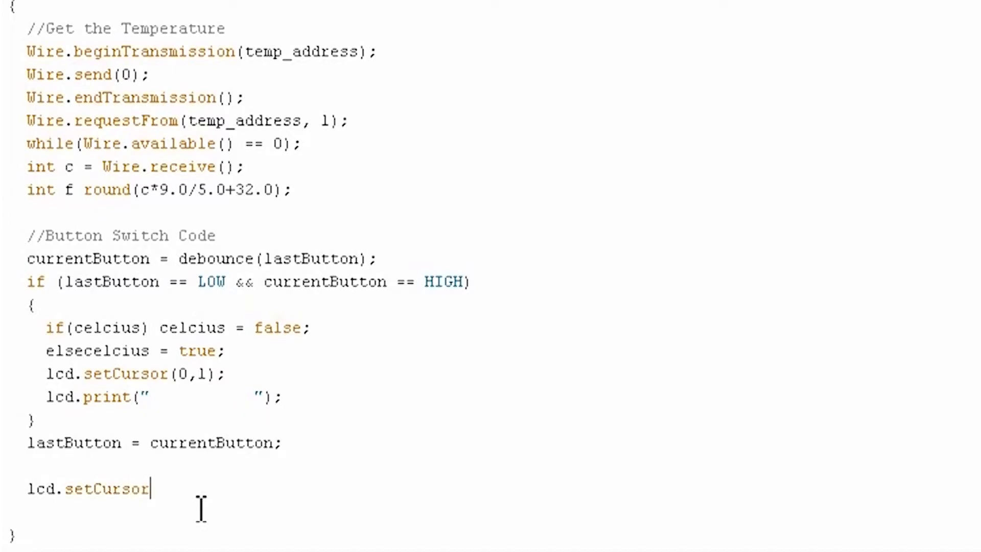
type("(0,1")
type(");")
Add lcd.setCursor(0,1); and open an if (celcius) { block
key("Return")
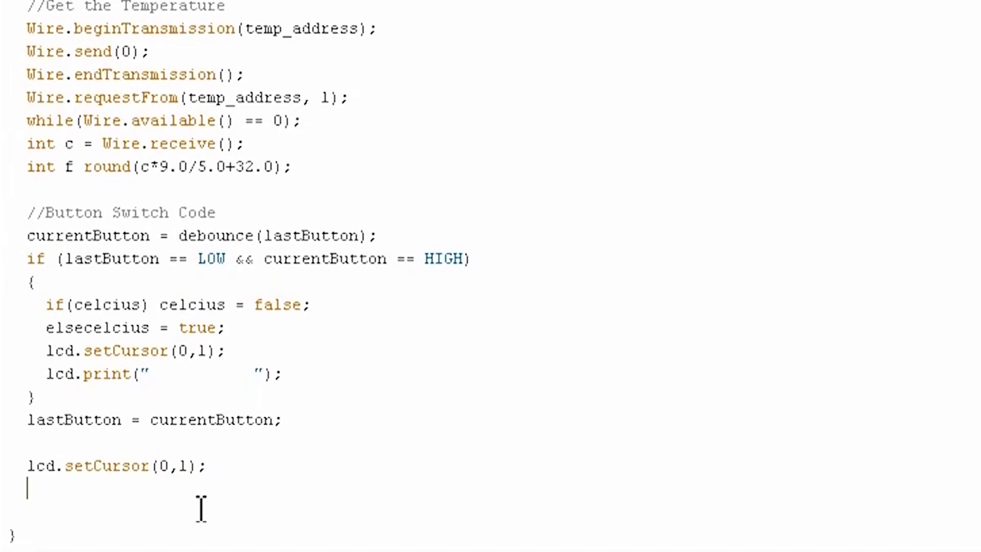
type("if (celcius")
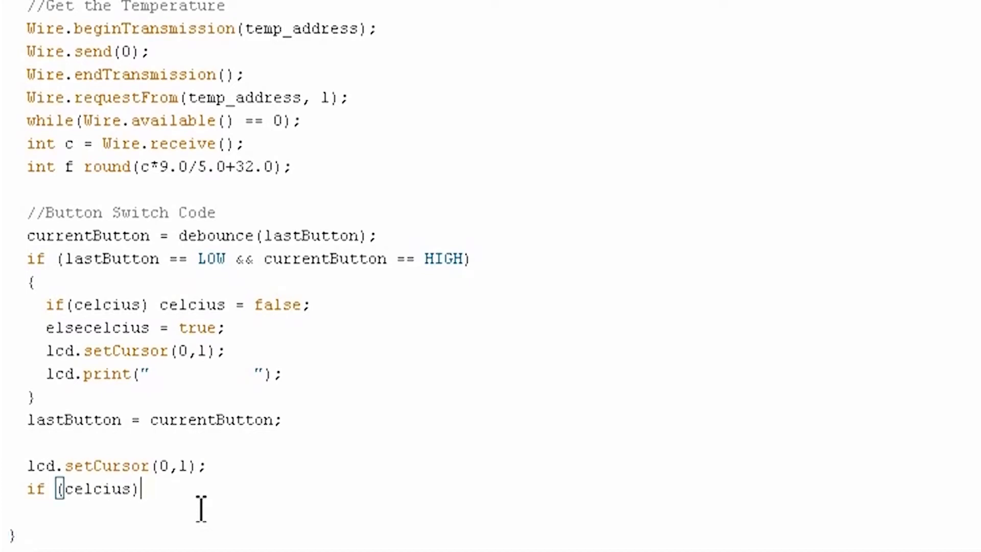
key("Return")
type("{")
key("Return")
type("lcd.p")
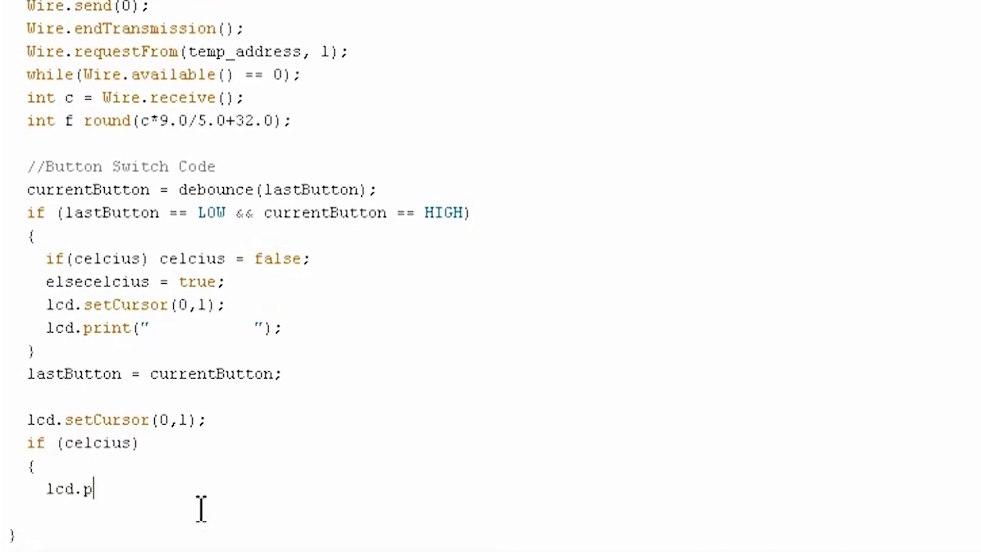
type("rint(c")
type(");")
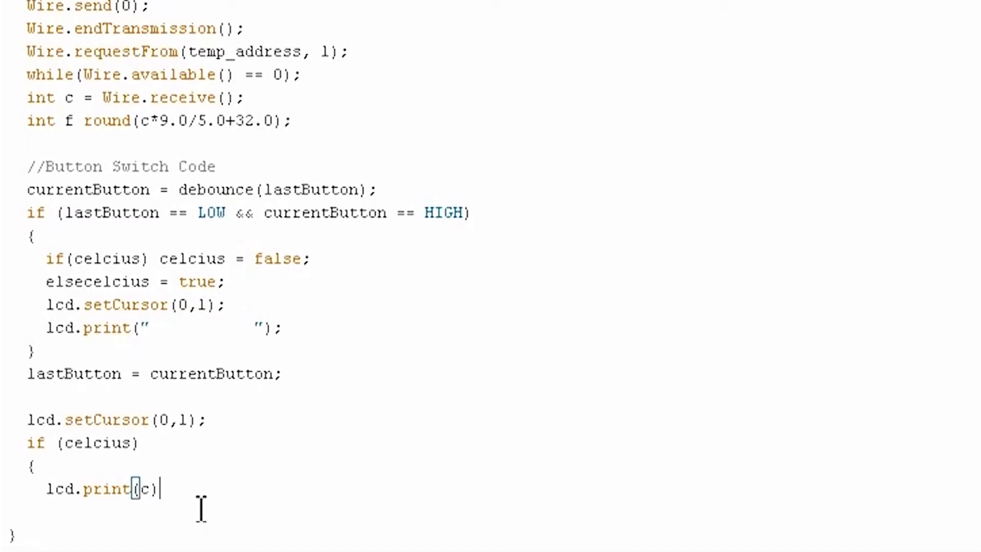
Print c, the degree symbol via lcd.write(0), and C, then close the Celsius block
key("Return")
type("lcd.w")
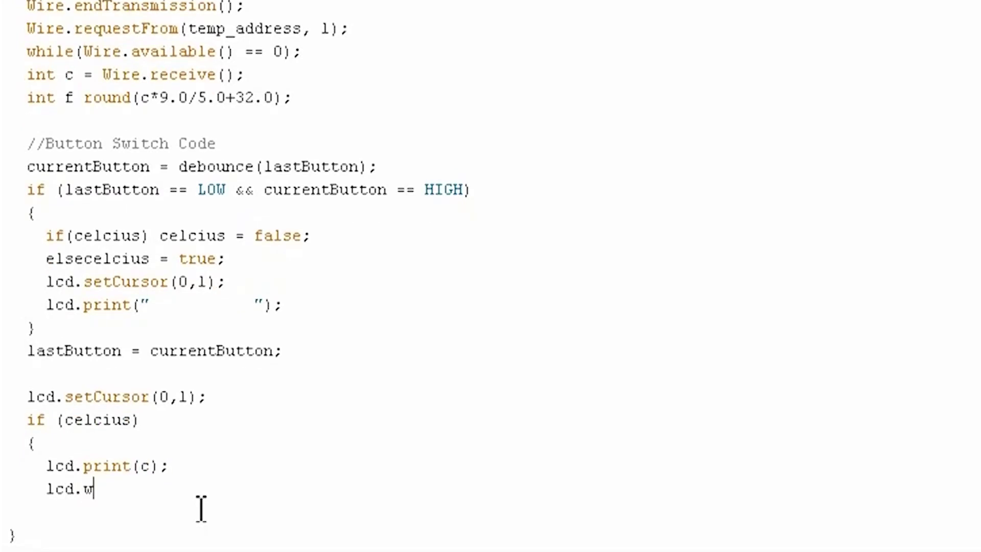
type("rite(")
type("0);")
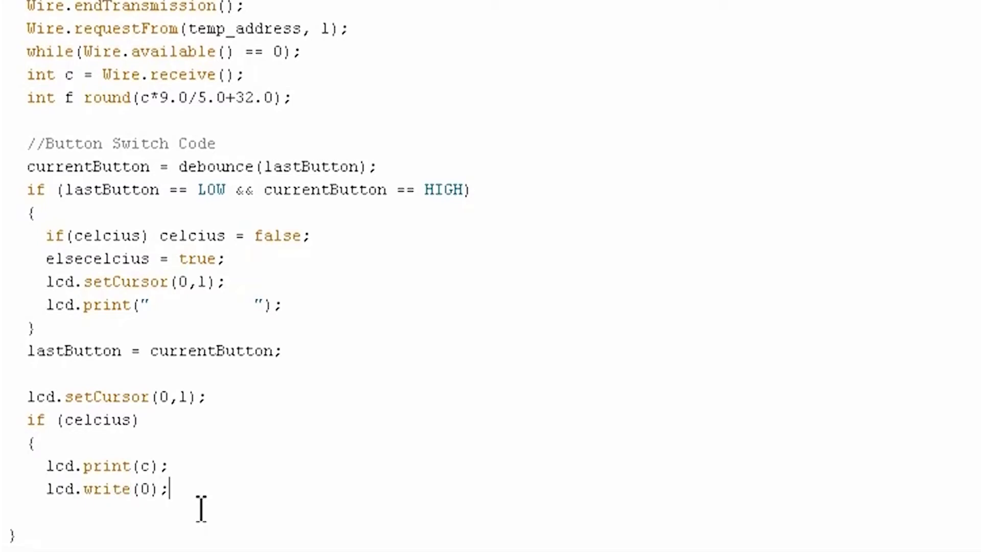
key("Return")
type("lcd.pr")
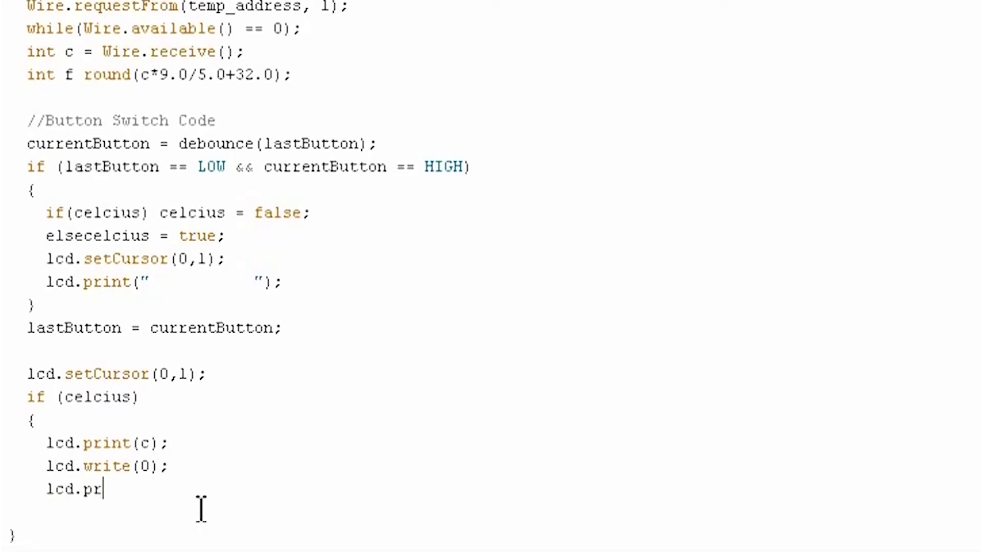
type("int(C")
type(");")
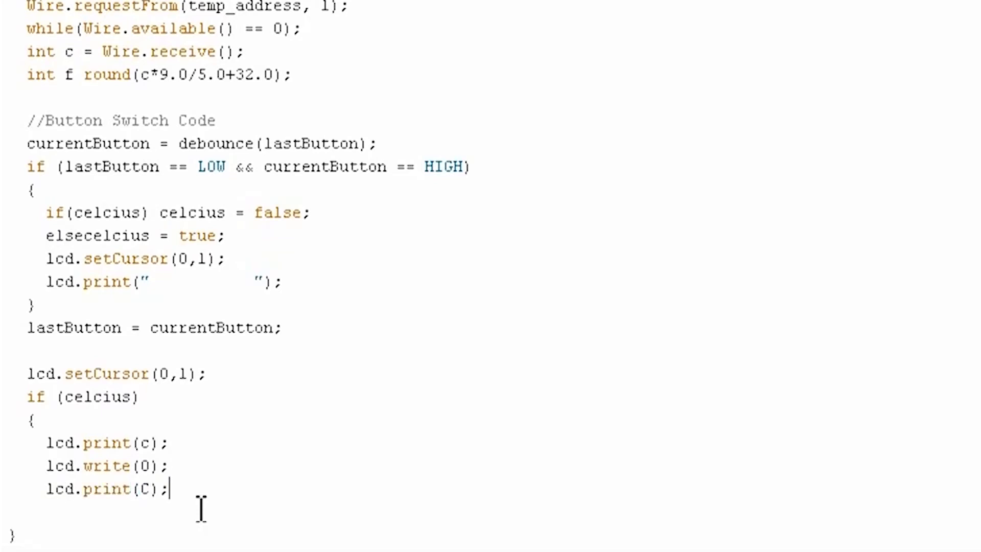
key("Return")
type("}")
key("Return")
type("else")
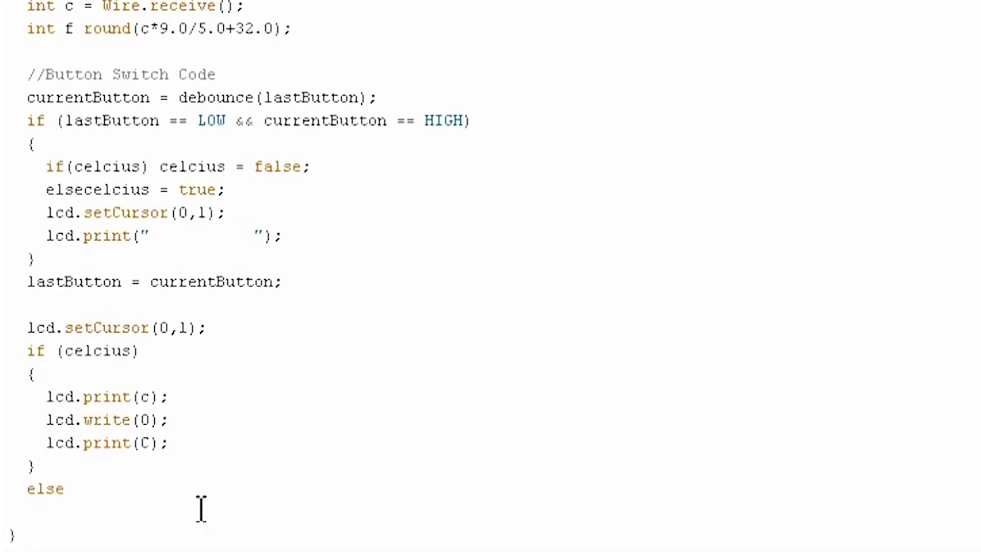
Add an else { branch printing f, the degree symbol via lcd.write(0), and "F"
key("Return")
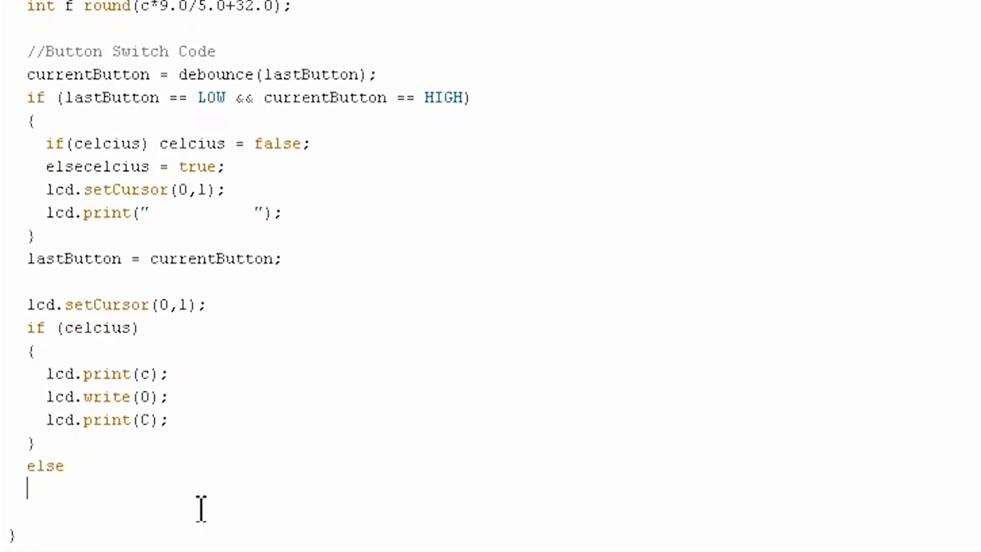
type("{")
key("Return")
type("lcd.p")
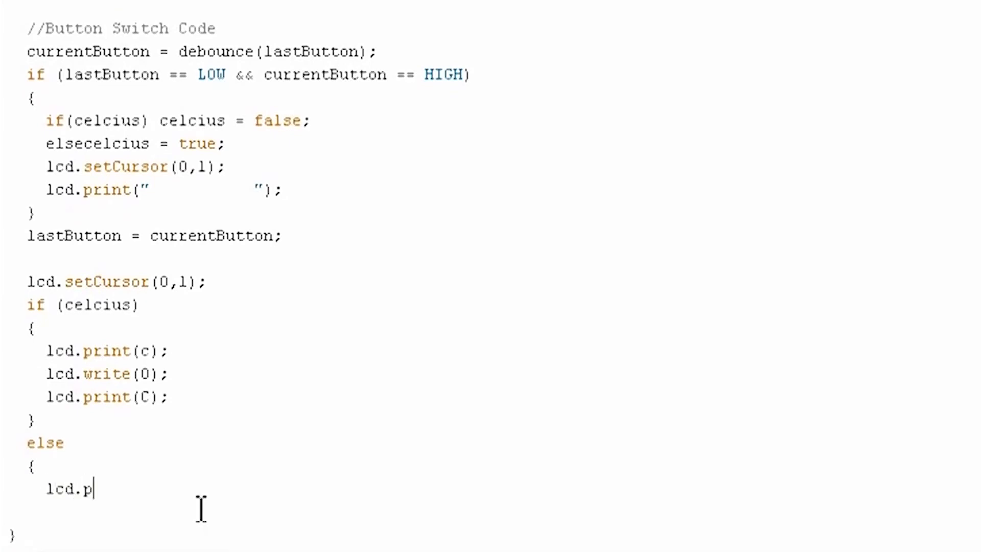
type("rint(f);")
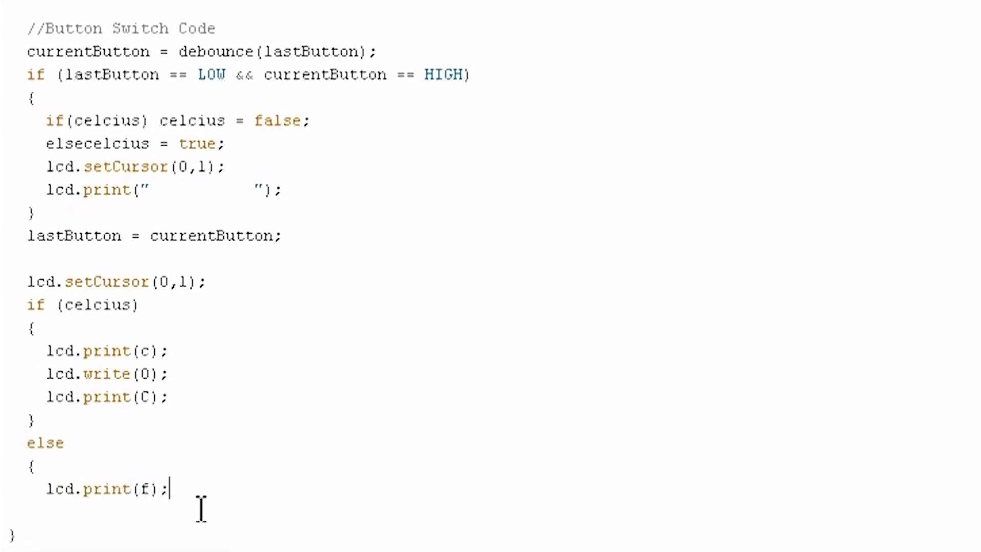
key("Return")
type("lcd.wr")
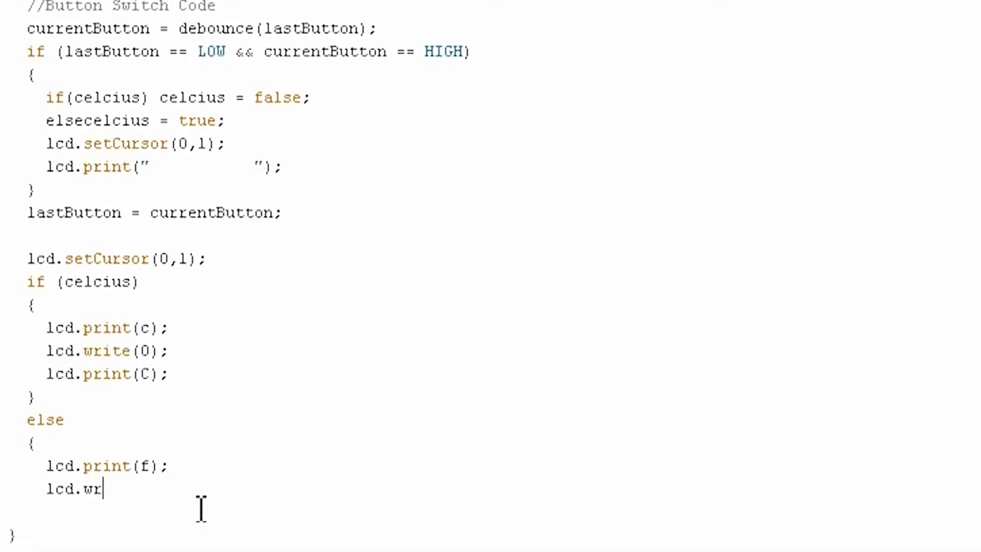
type("ite(0")
type(");")
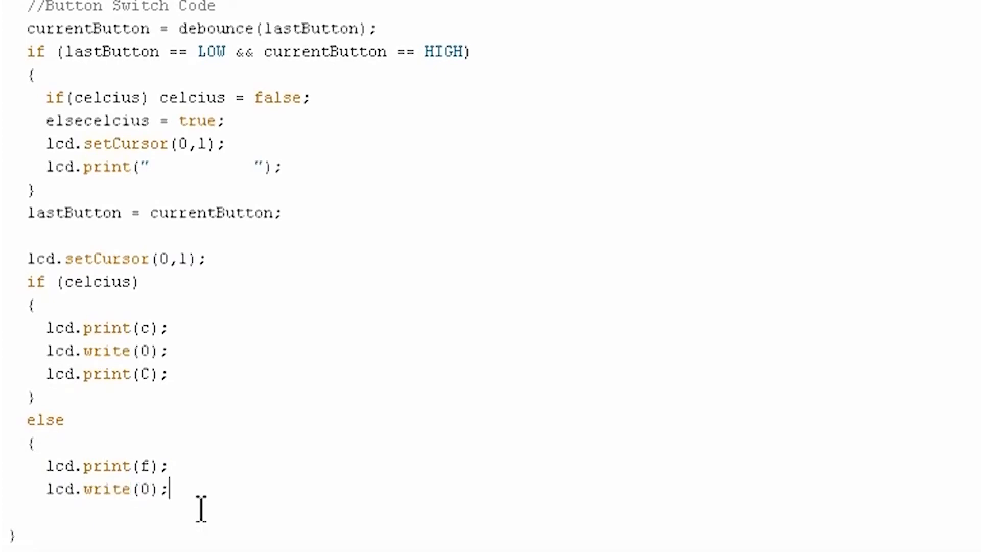
key("Return")
type("lcd.prin")
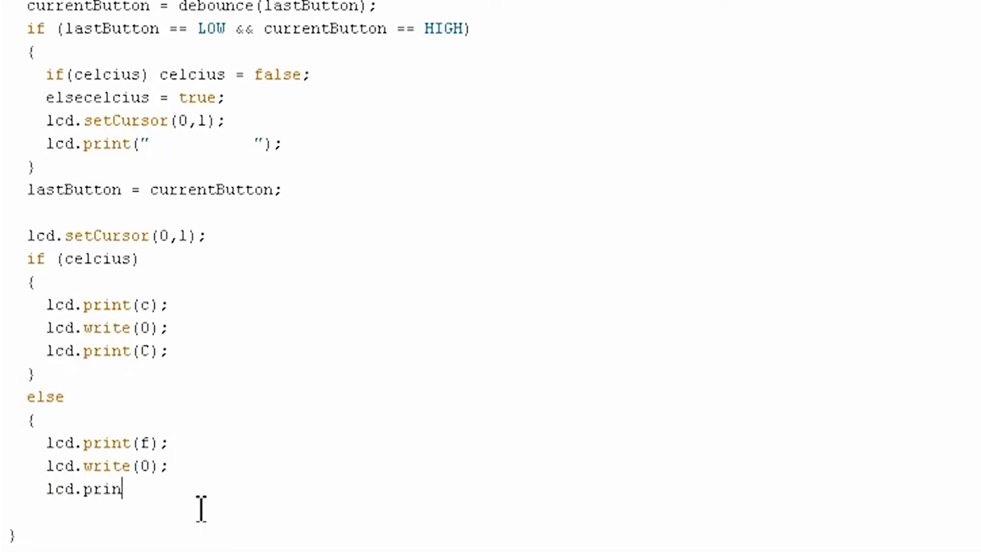
type("t(")
type("\"F\");")
Quote the C unit as "C" and close the Fahrenheit block with a brace
left_click(158, 350)
key("BackSpace")
type("\"")
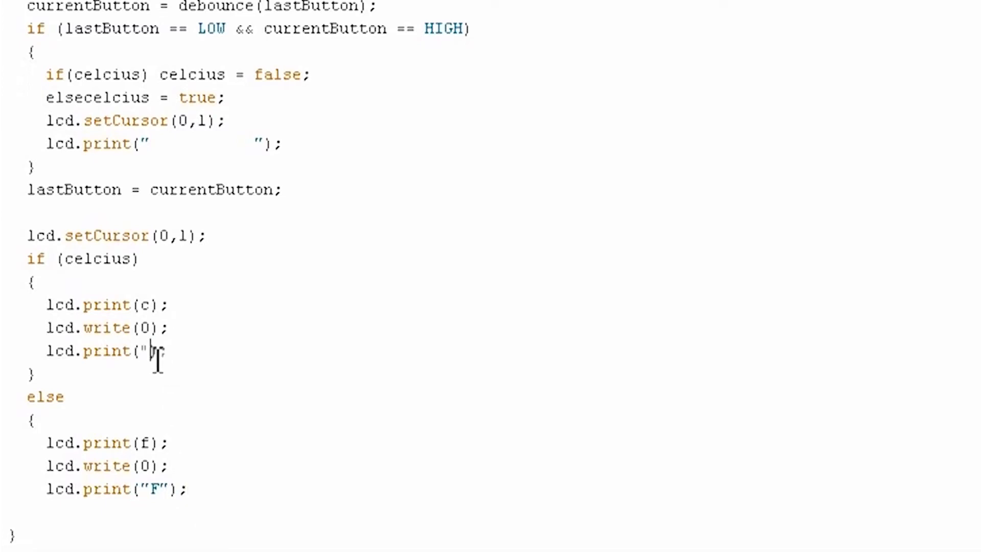
type("C\"")
left_click(182, 491)
left_click(218, 507)
left_click(219, 491)
key("Return")
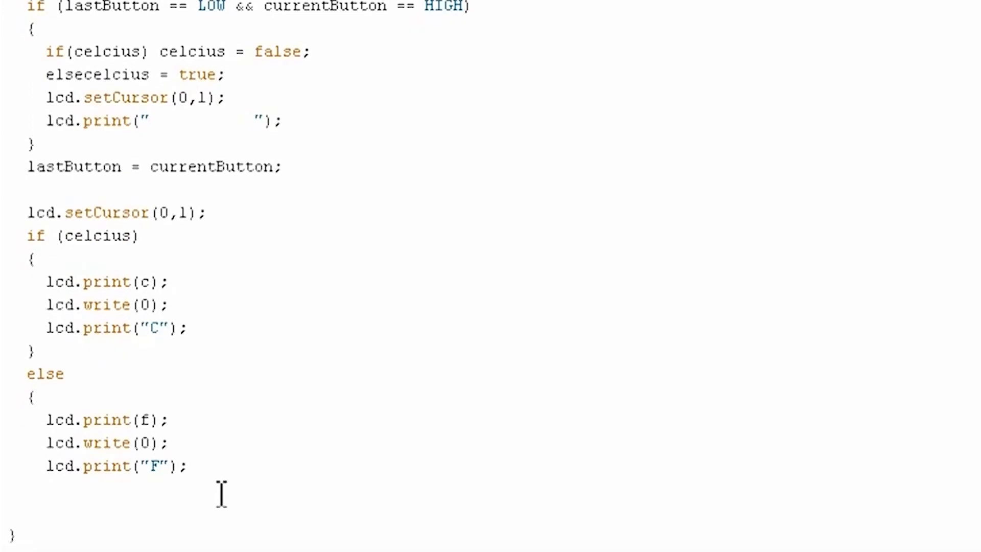
type("}")
Verify the sketch and fix elsecelcius to read else celcius = true
key("ctrl+r")
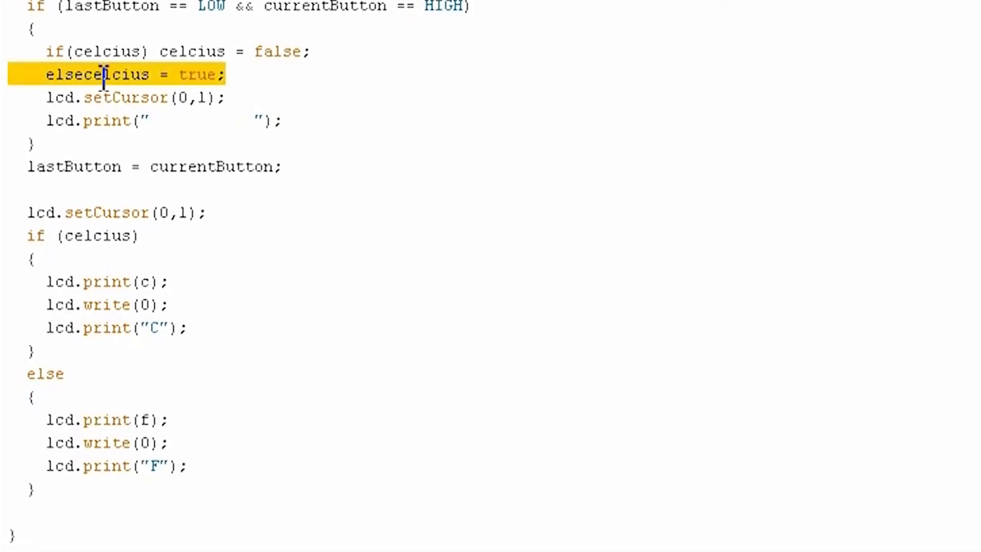
left_click(85, 74)
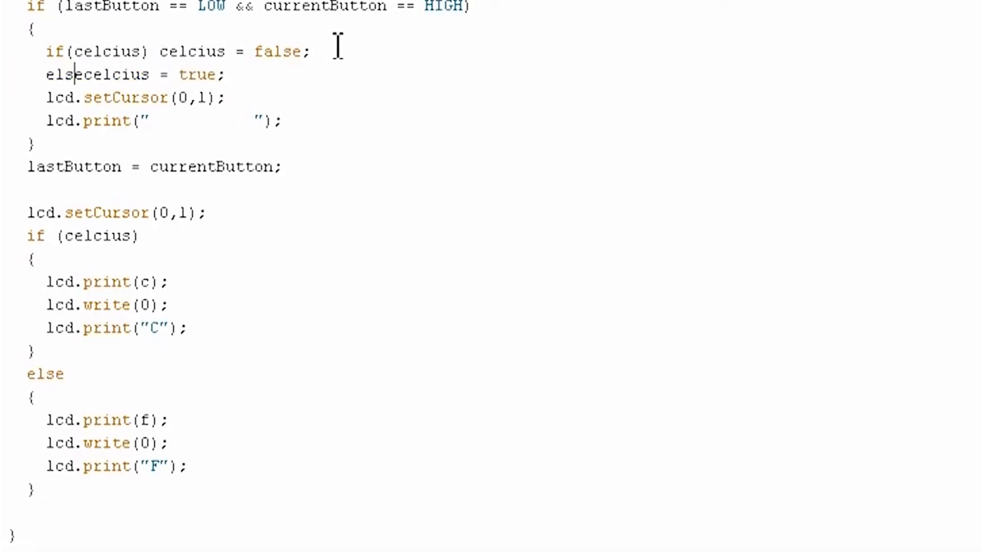
key("BackSpace")
key("Right")
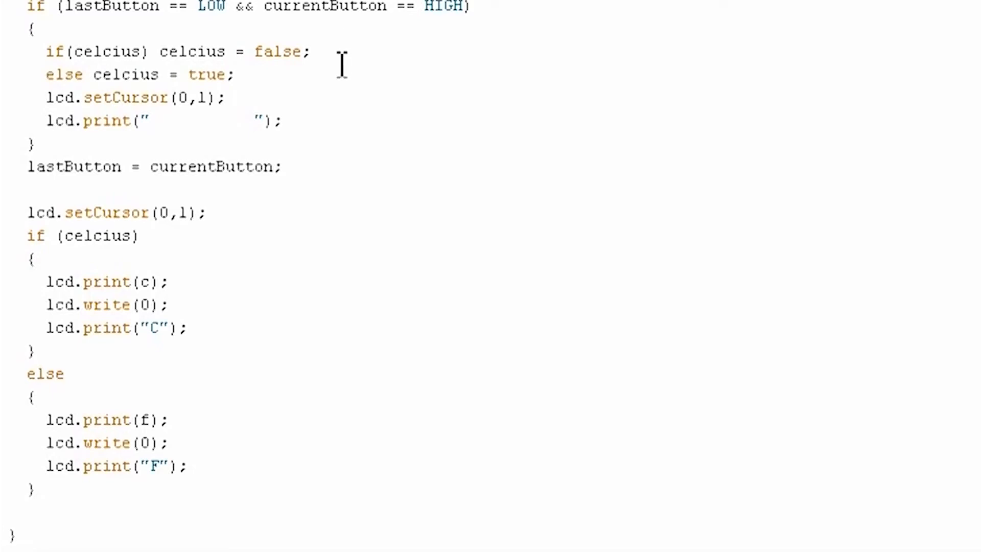